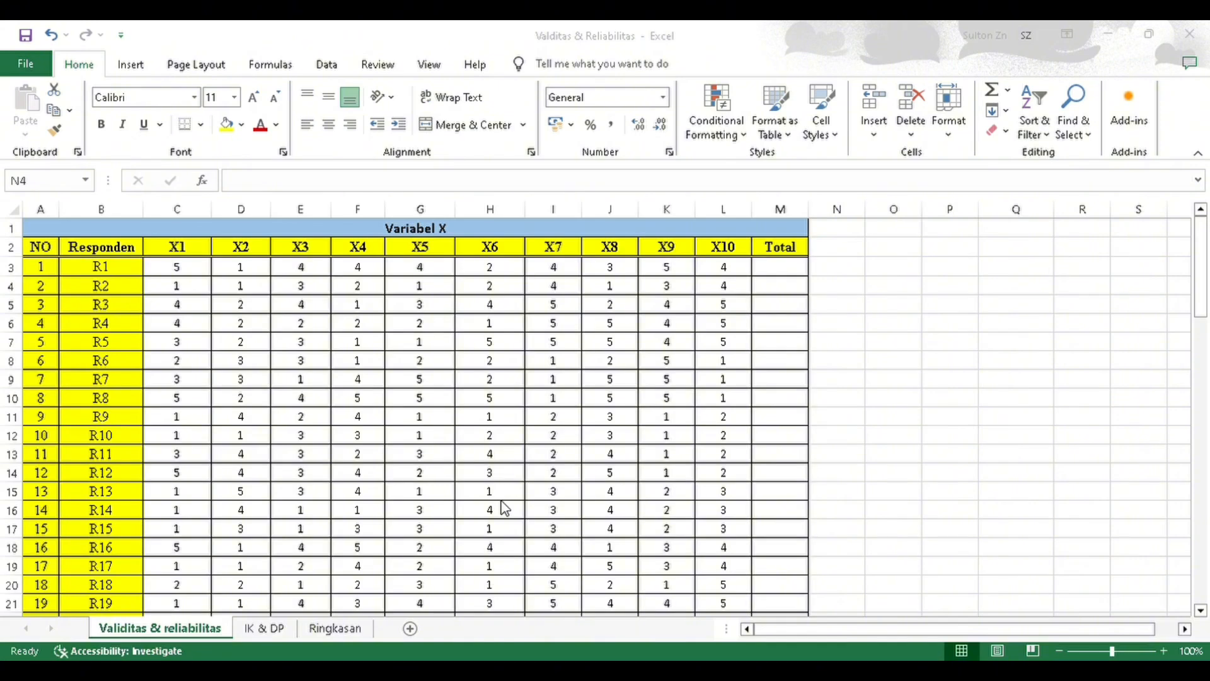
Look over the respondents' scores for Variabel X and the empty validity and reliability rows beneath them.
{"action": "scroll", "coordinate": [505, 508], "scroll_direction": "down", "scroll_amount": 3}
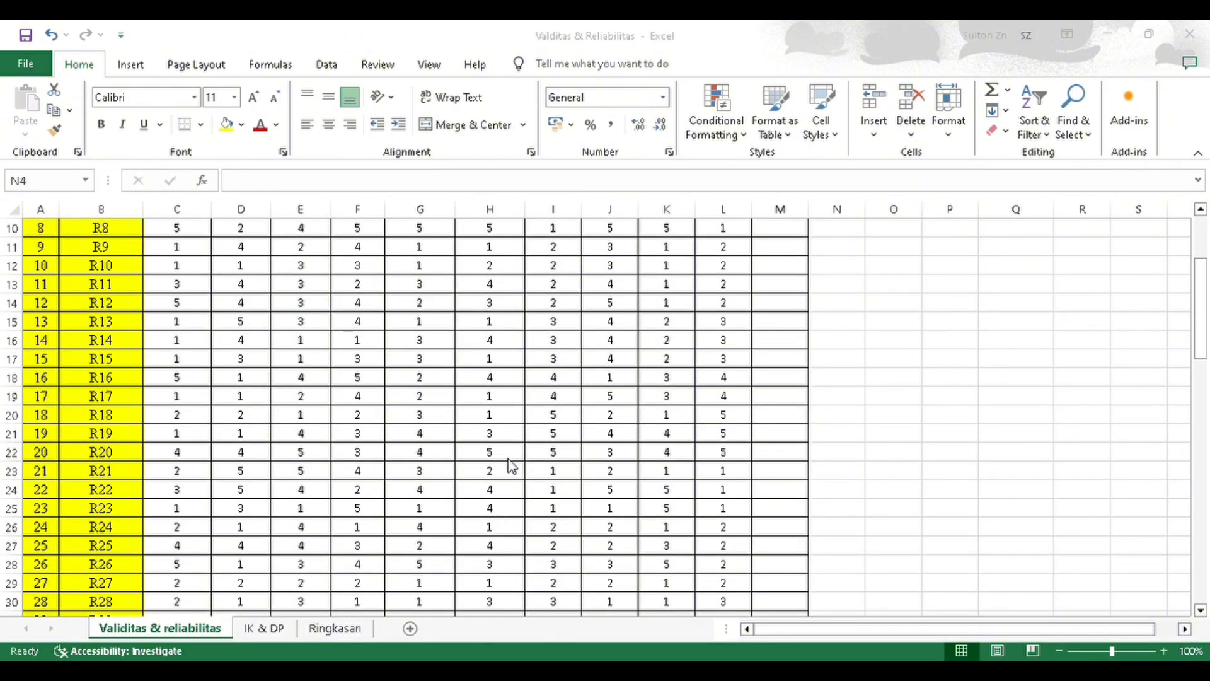
{"action": "scroll", "coordinate": [512, 466], "scroll_direction": "down", "scroll_amount": 2}
{"action": "scroll", "coordinate": [512, 467], "scroll_direction": "down", "scroll_amount": 3}
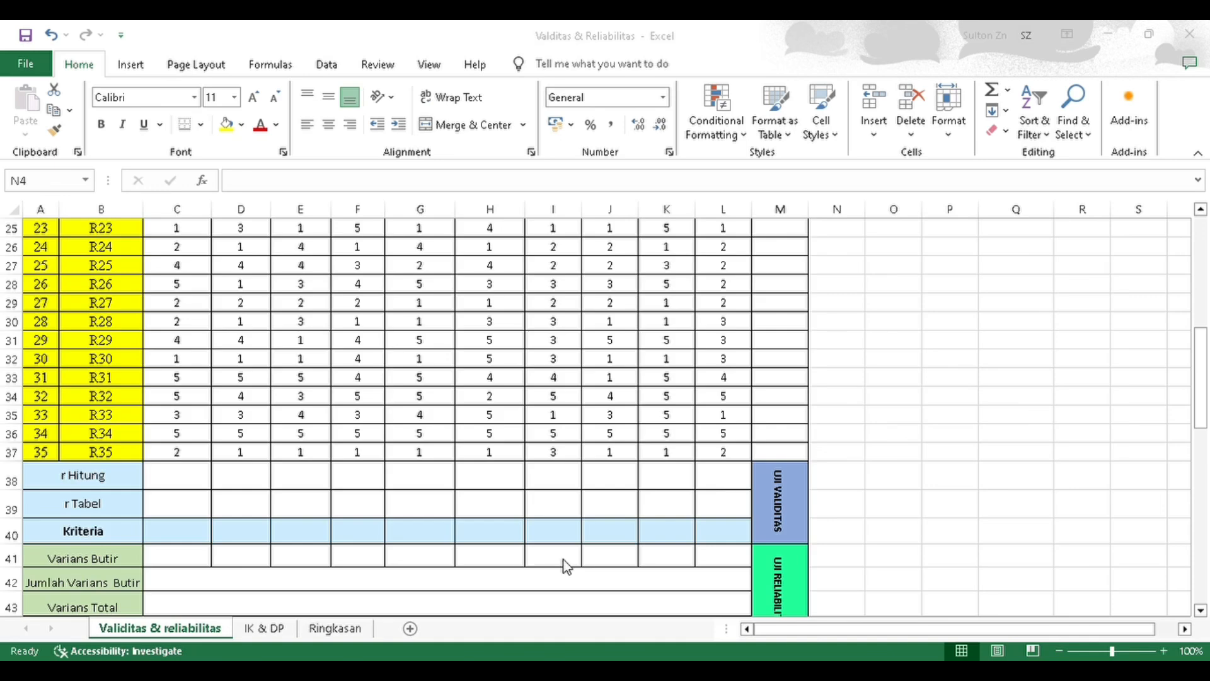
{"action": "scroll", "coordinate": [842, 538], "scroll_direction": "down", "scroll_amount": 1}
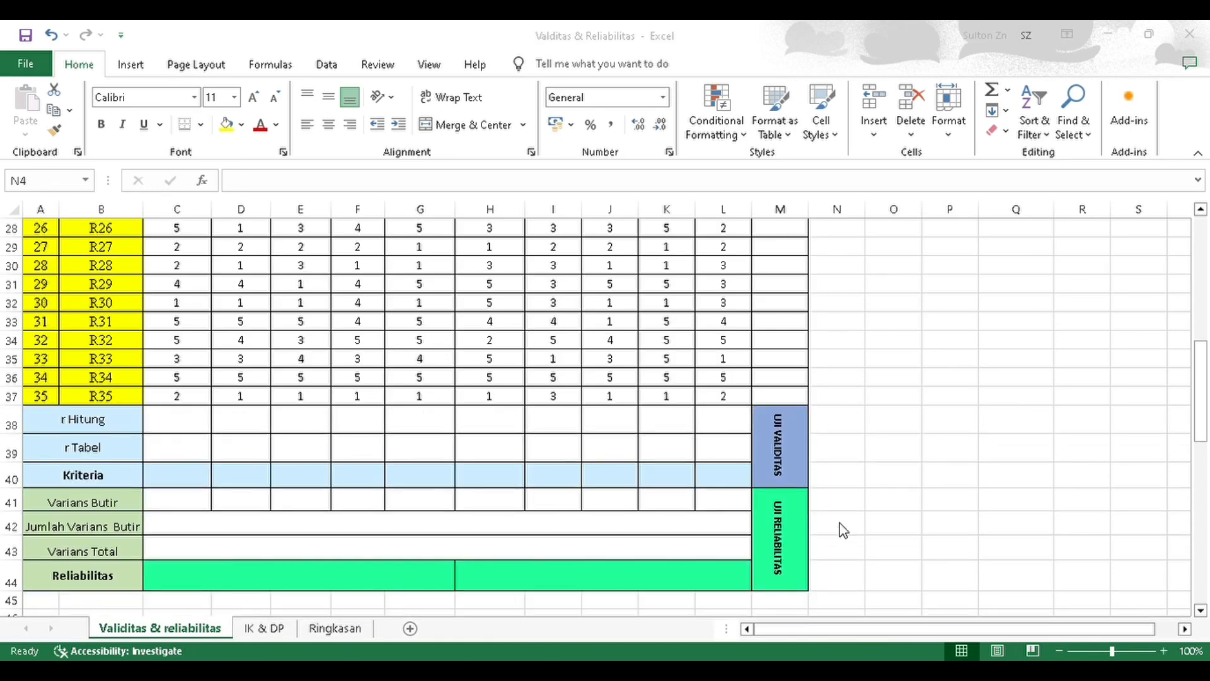
{"action": "scroll", "coordinate": [843, 532], "scroll_direction": "up", "scroll_amount": 9}
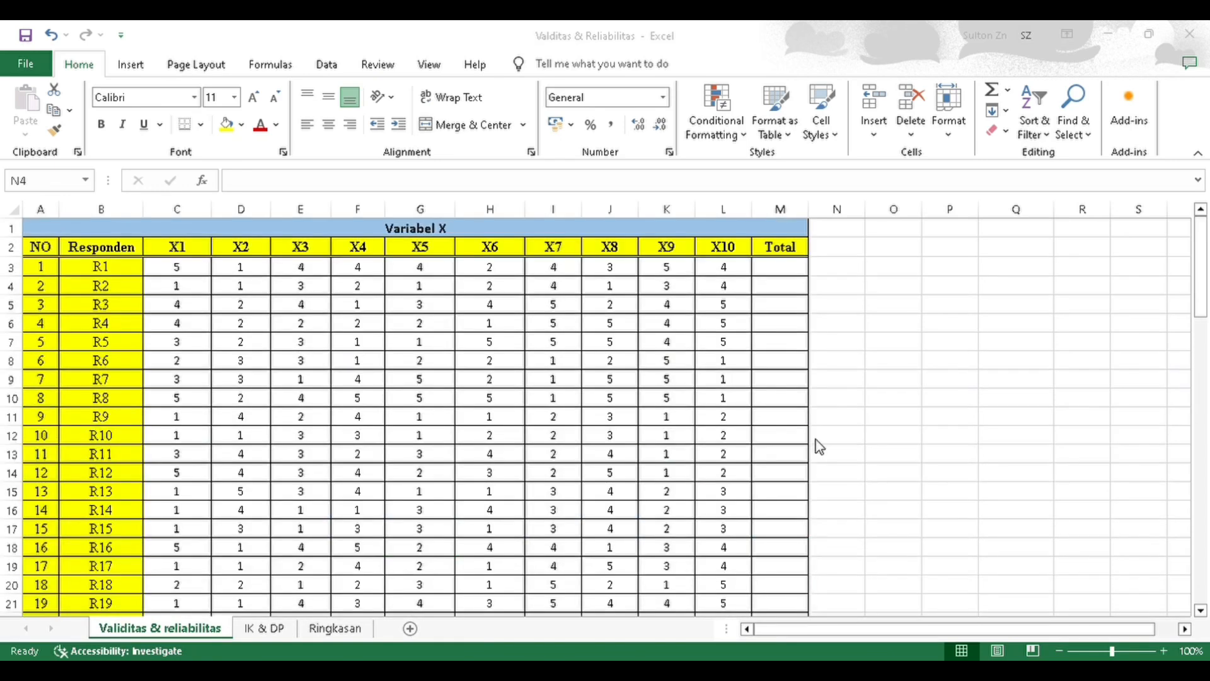
Total respondent R1's scores in M3 with =SUM(C3:L3) and fill the formula down the Total column to R35.
{"action": "left_click", "coordinate": [780, 275]}
{"action": "left_click", "coordinate": [779, 275]}
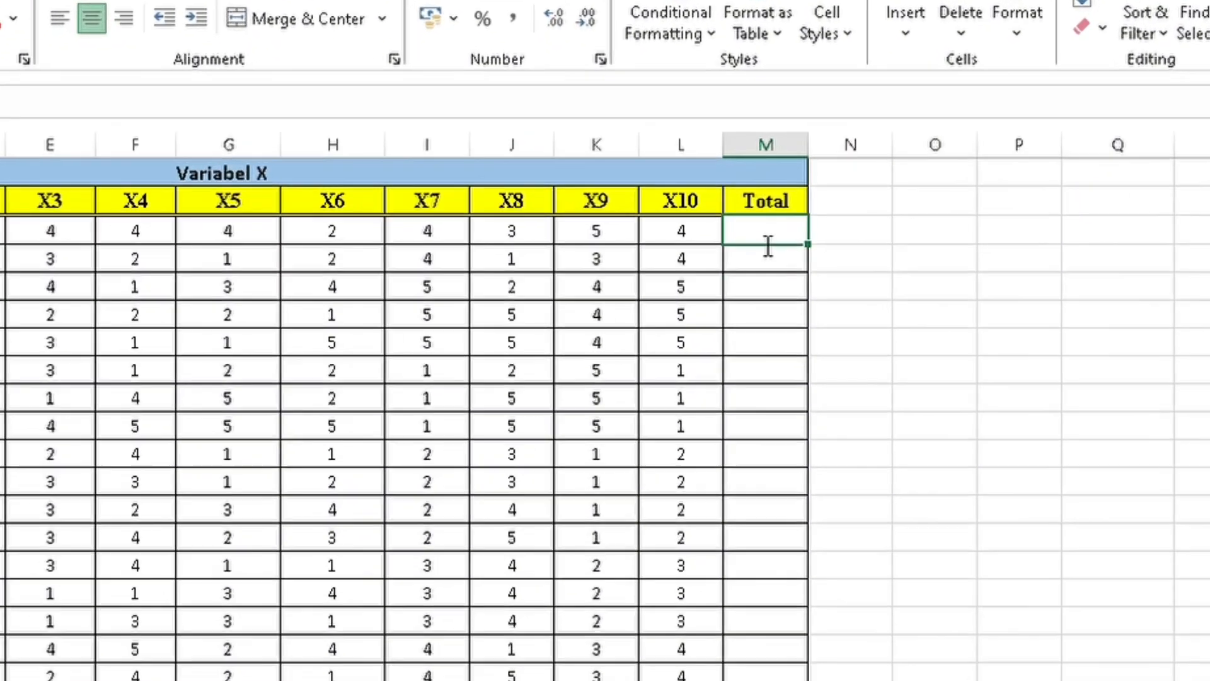
{"action": "type", "text": "=s"}
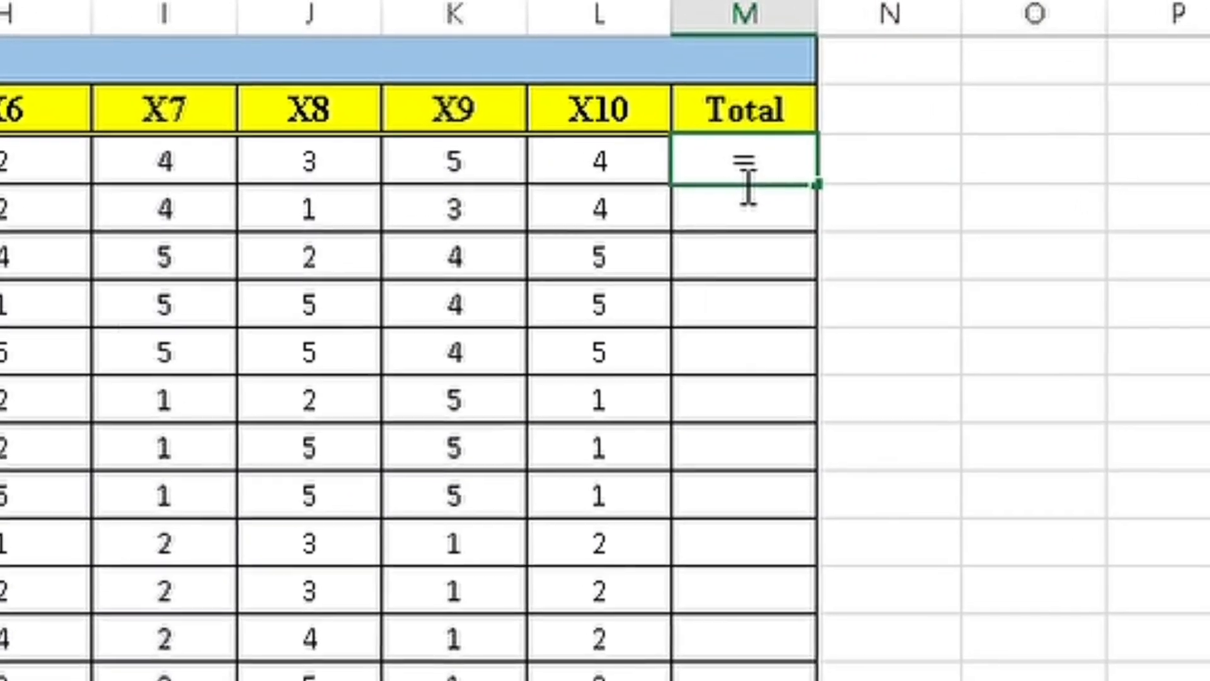
{"action": "type", "text": "um("}
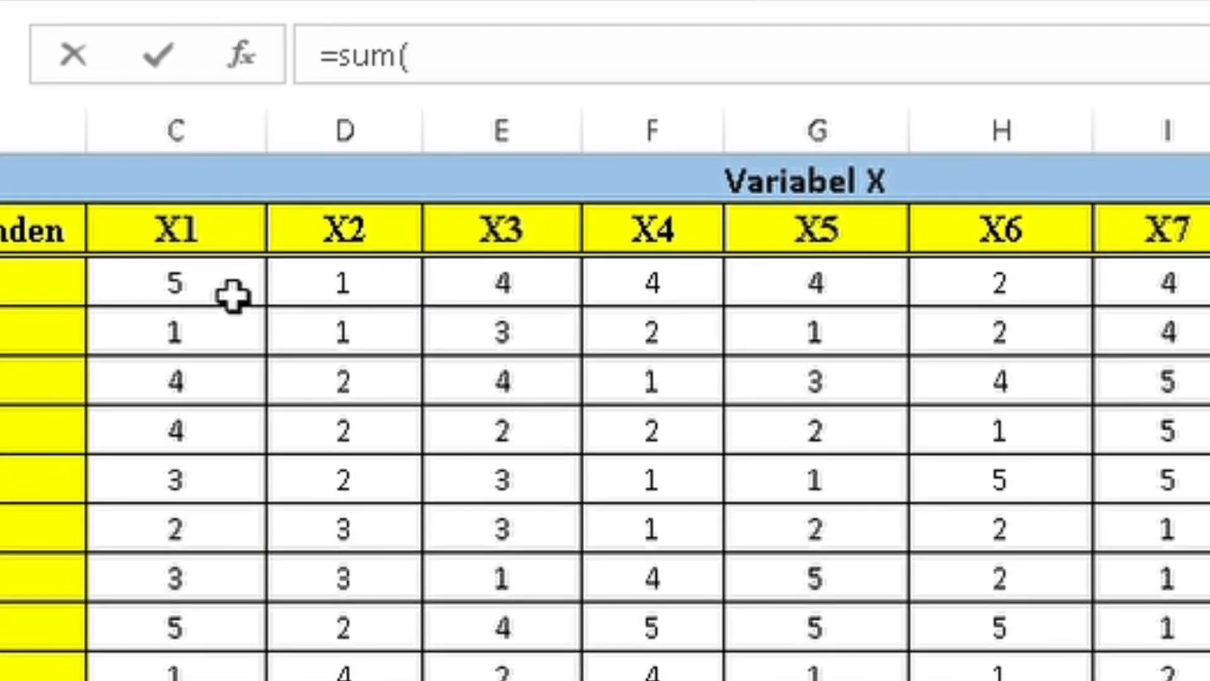
{"action": "left_click_drag", "start_coordinate": [238, 297], "coordinate": [1209, 373]}
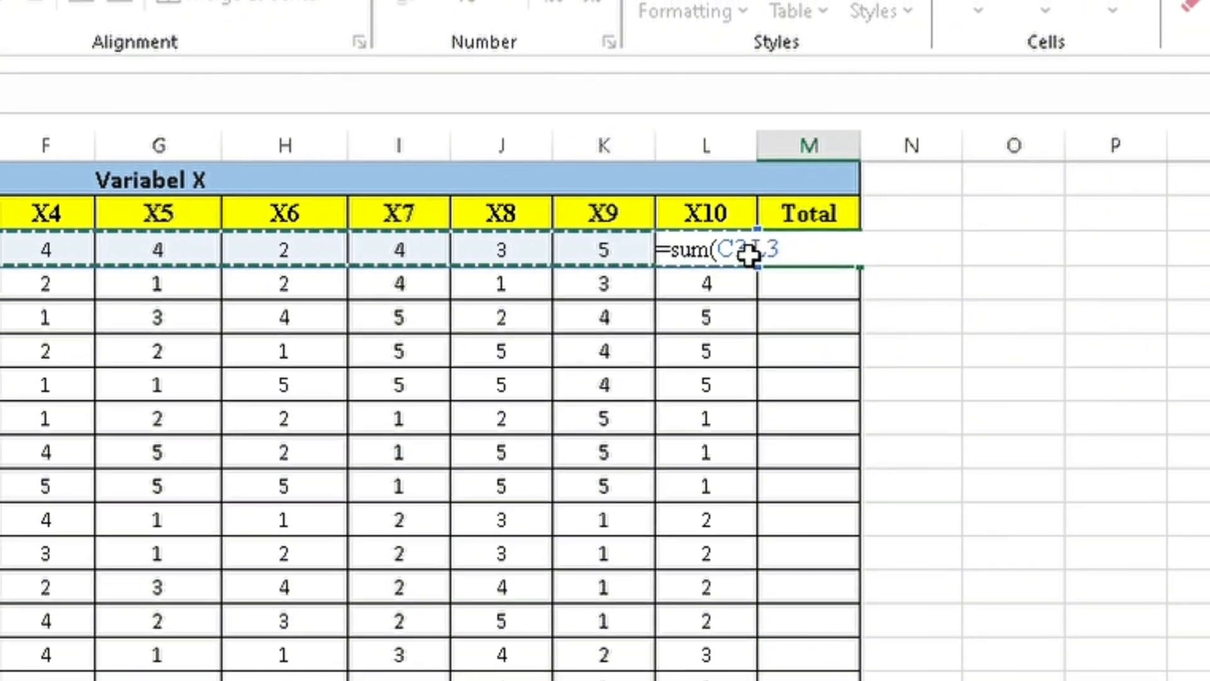
{"action": "type", "text": ")"}
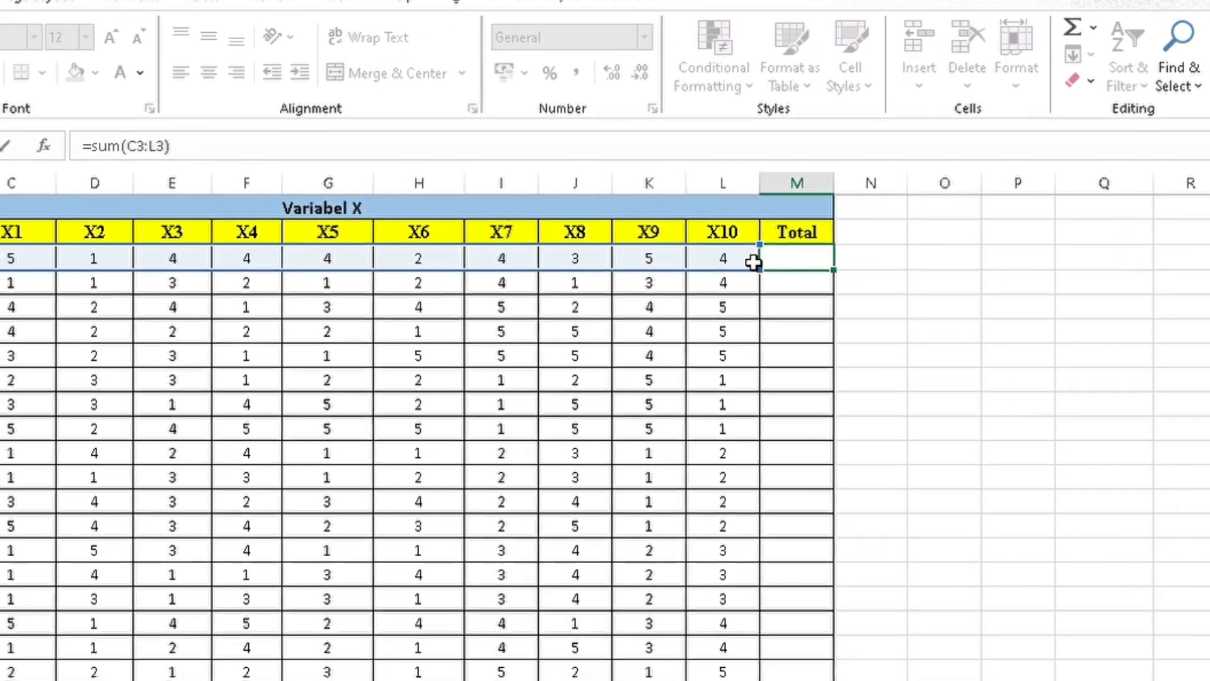
{"action": "key", "text": "Return"}
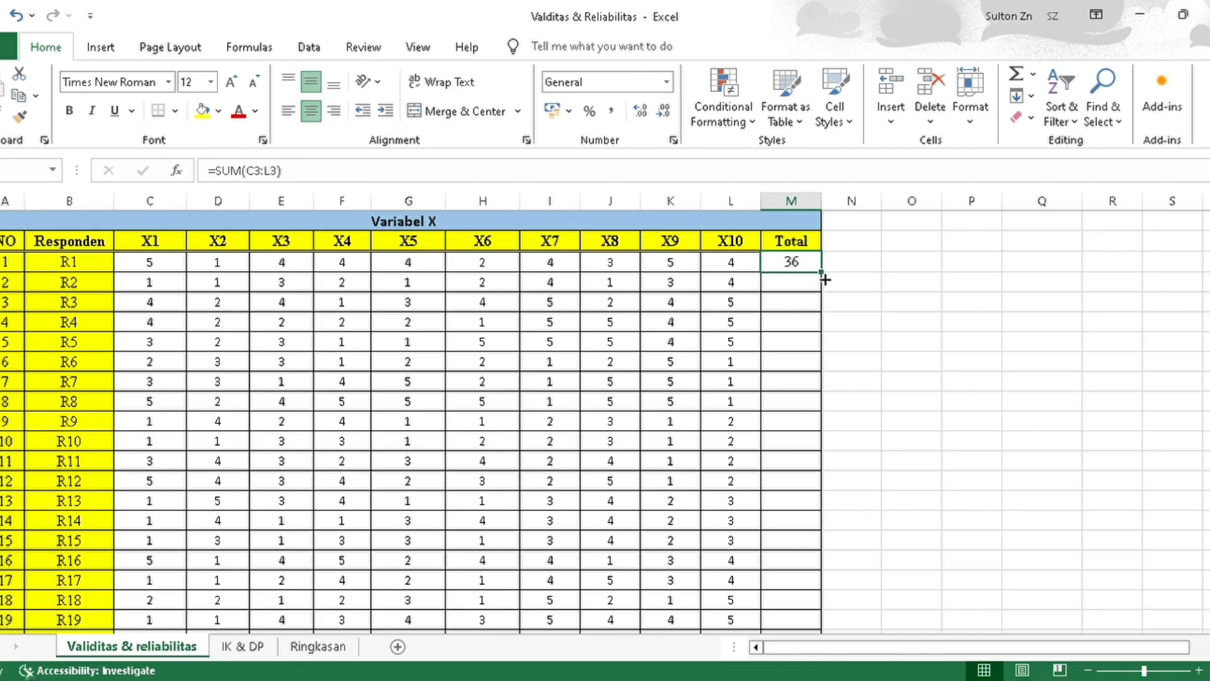
{"action": "left_click_drag", "start_coordinate": [827, 377], "coordinate": [824, 566]}
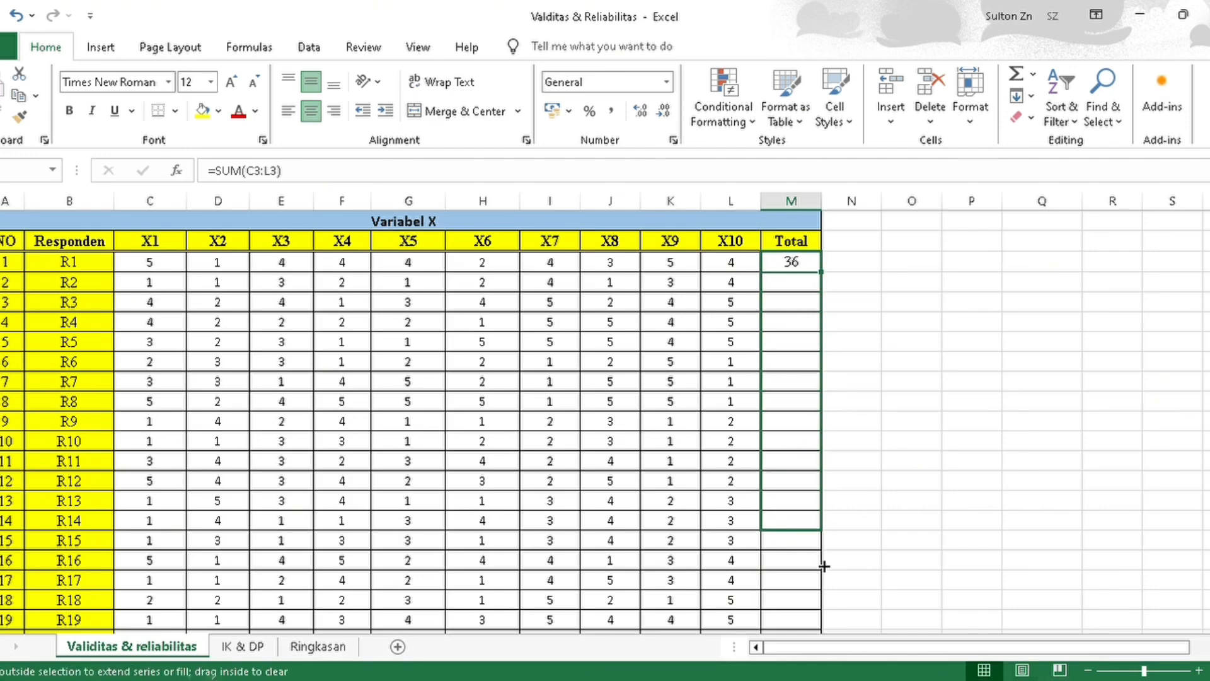
{"action": "left_click_drag", "start_coordinate": [823, 642], "coordinate": [819, 621]}
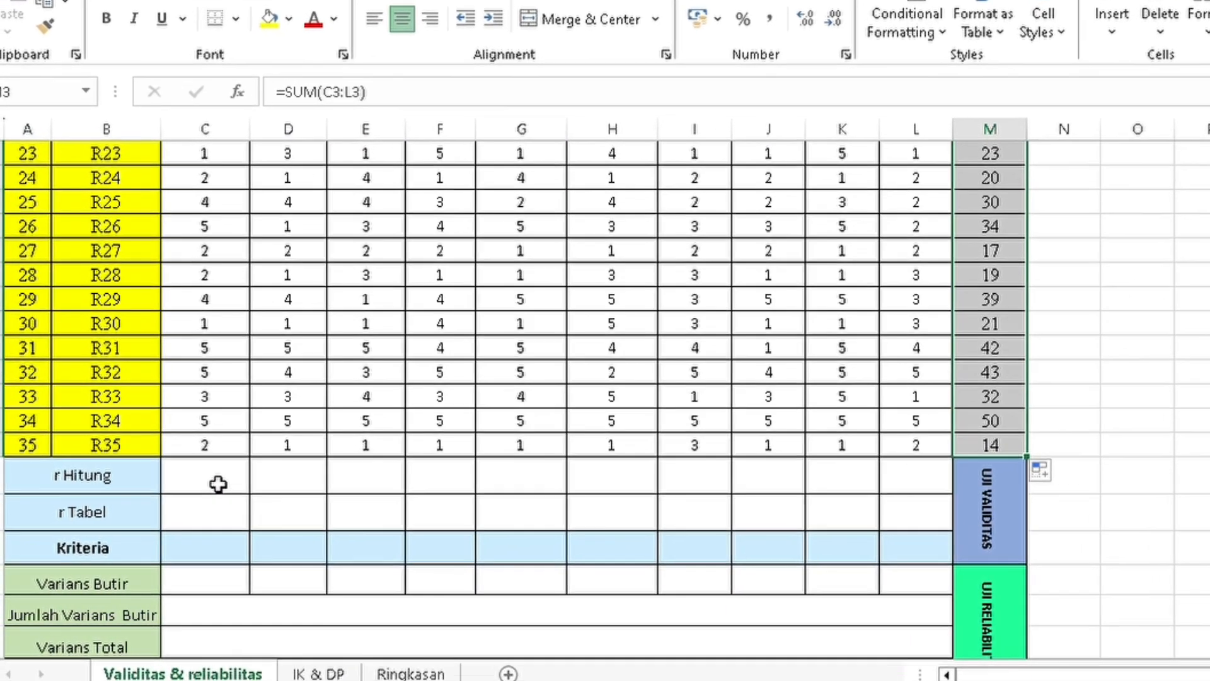
Begin a CORREL formula in the r Hitung cell for X1 (C38), using C3:C37 as the first array.
{"action": "left_click", "coordinate": [192, 496]}
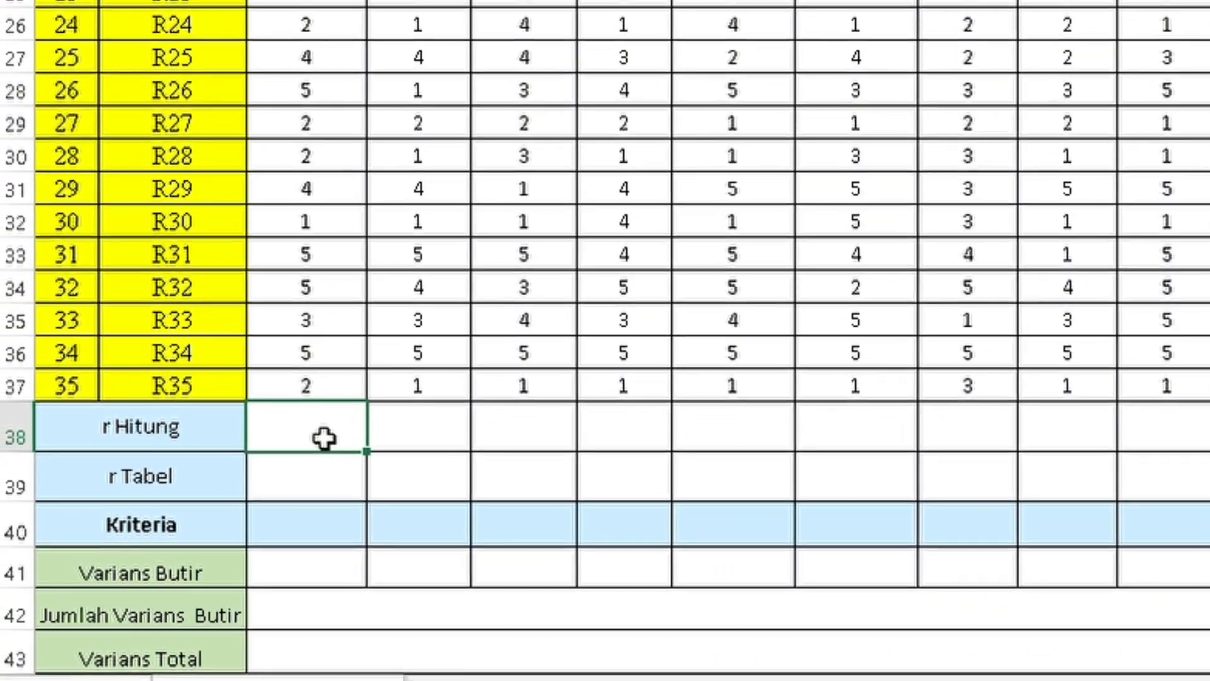
{"action": "type", "text": "="}
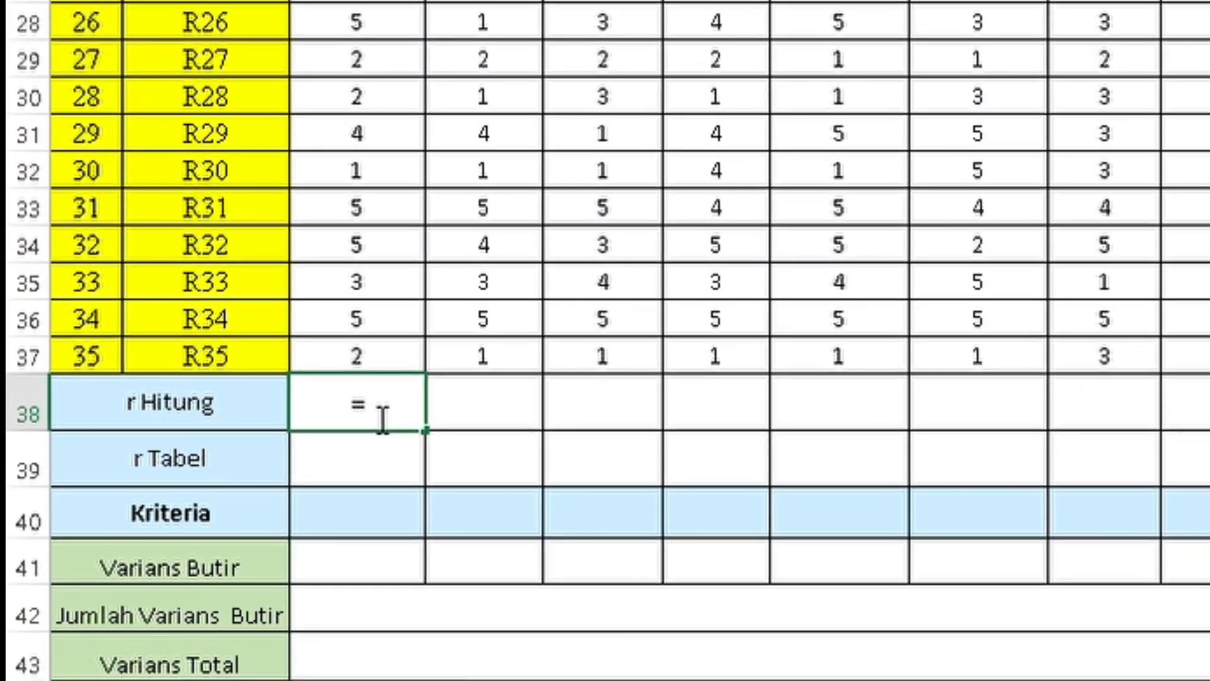
{"action": "type", "text": "corr"}
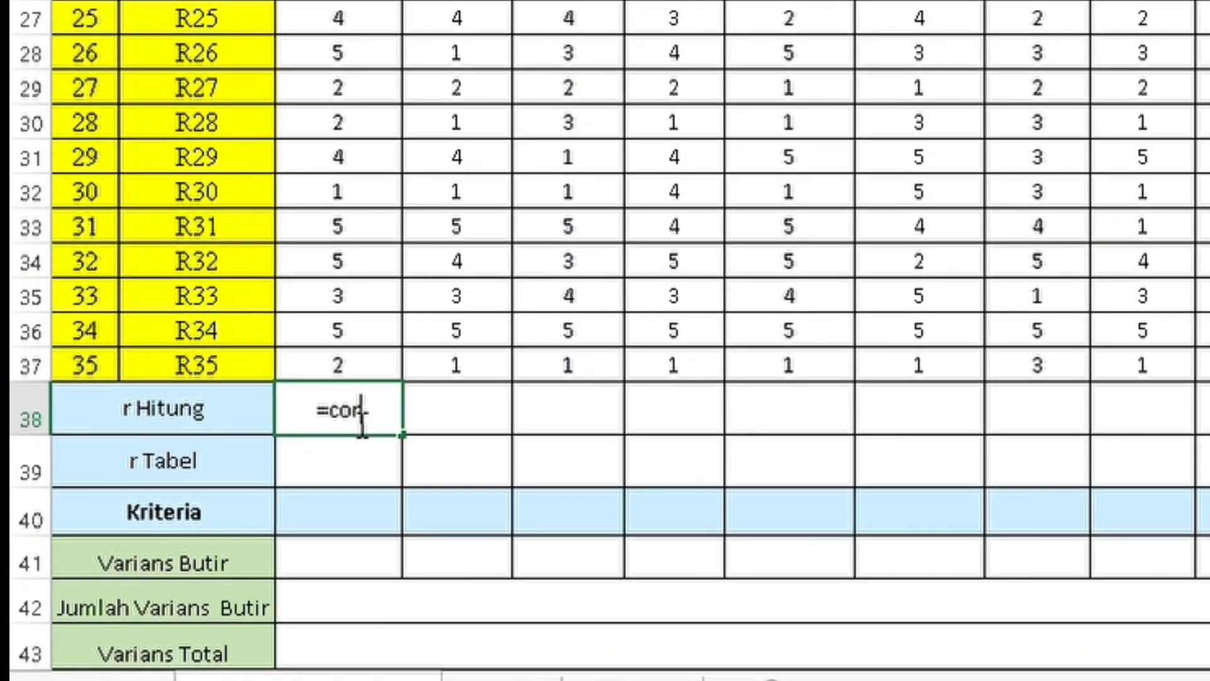
{"action": "type", "text": "el("}
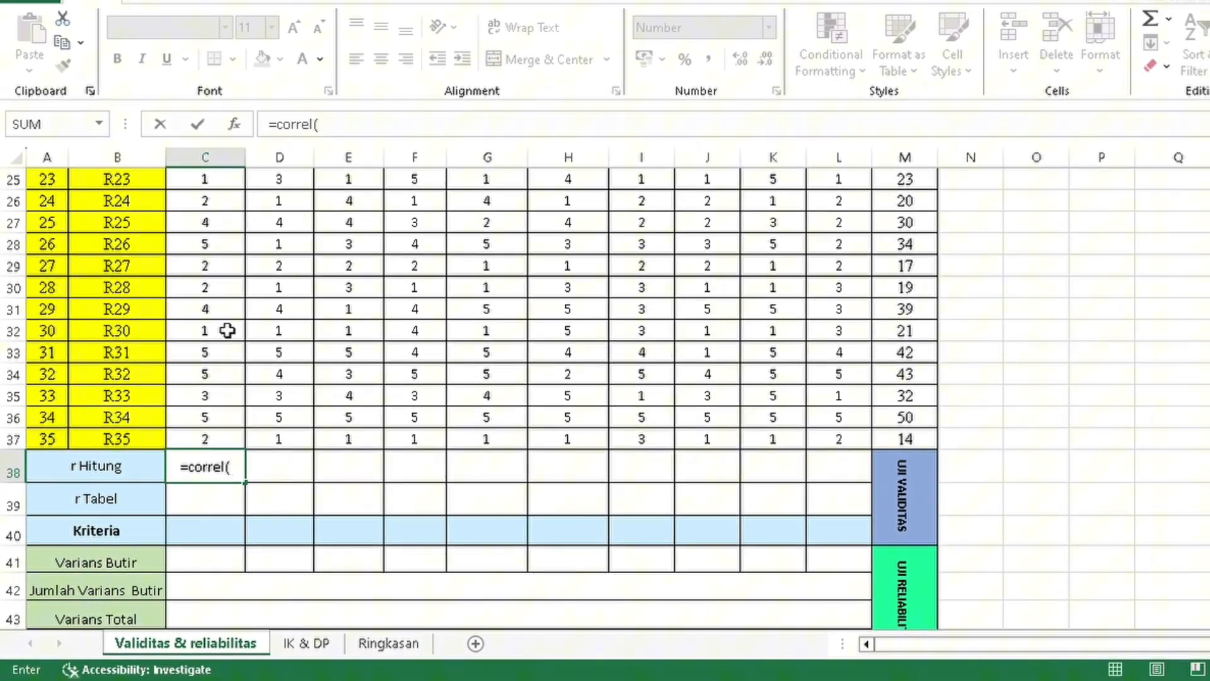
{"action": "scroll", "coordinate": [227, 330], "scroll_direction": "up", "scroll_amount": 8}
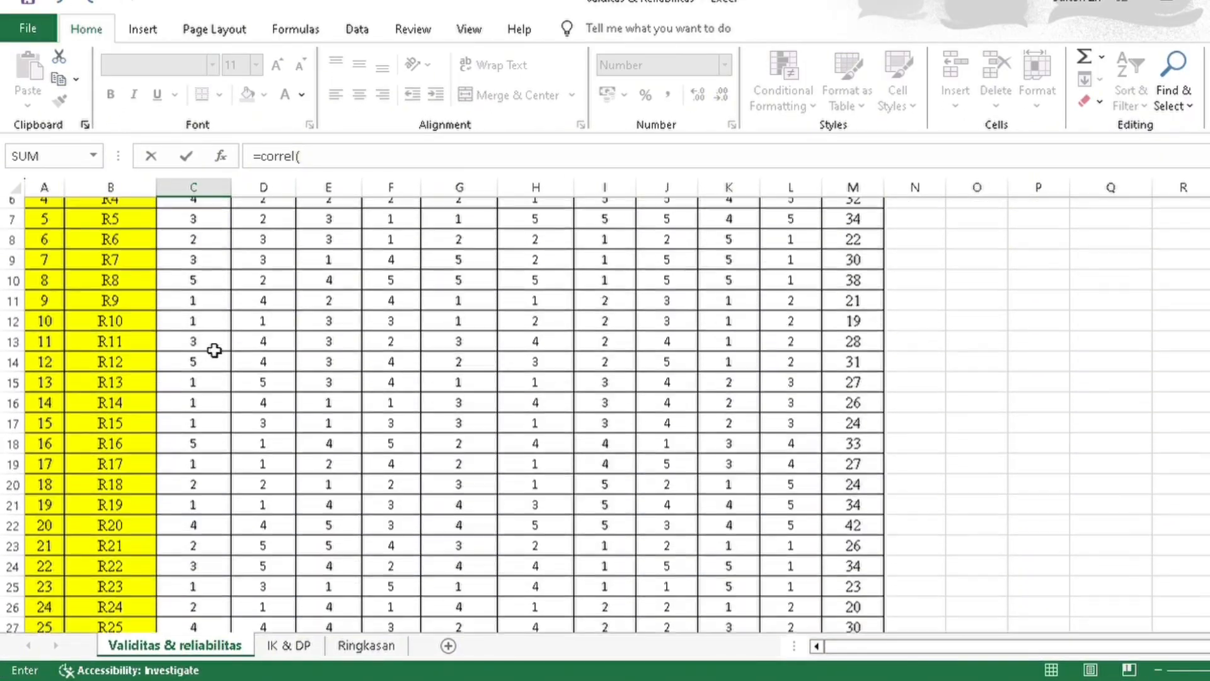
{"action": "left_click", "coordinate": [206, 258]}
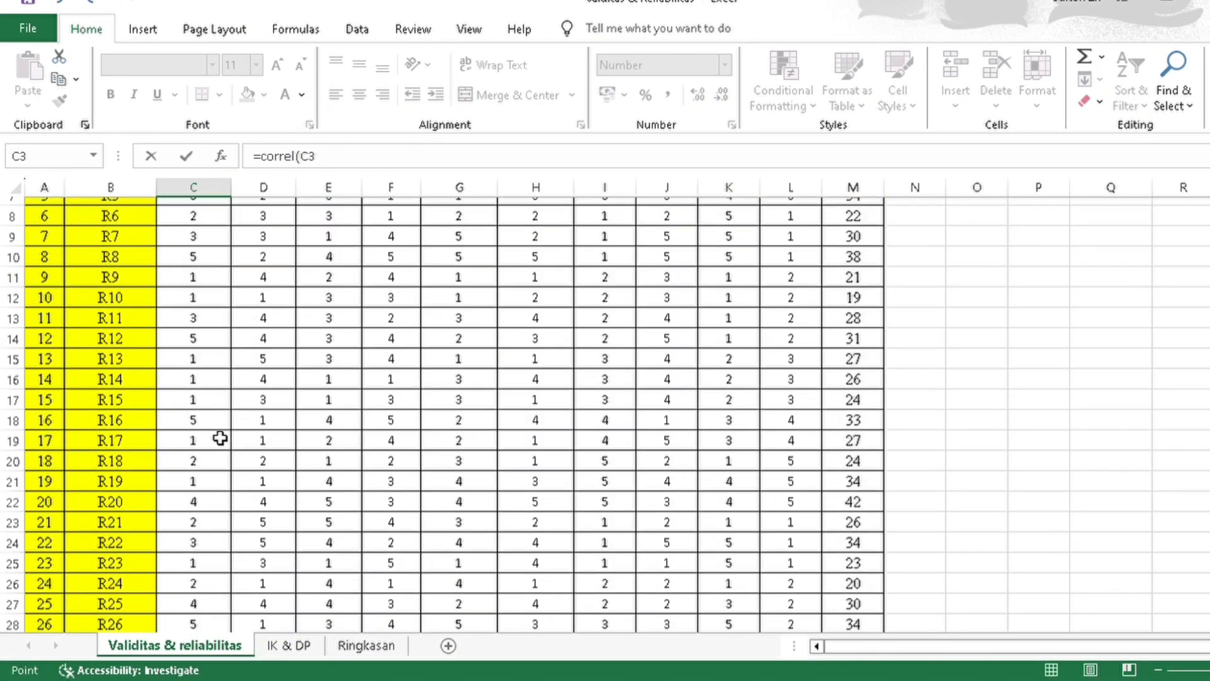
{"action": "scroll", "coordinate": [220, 438], "scroll_direction": "down", "scroll_amount": 5}
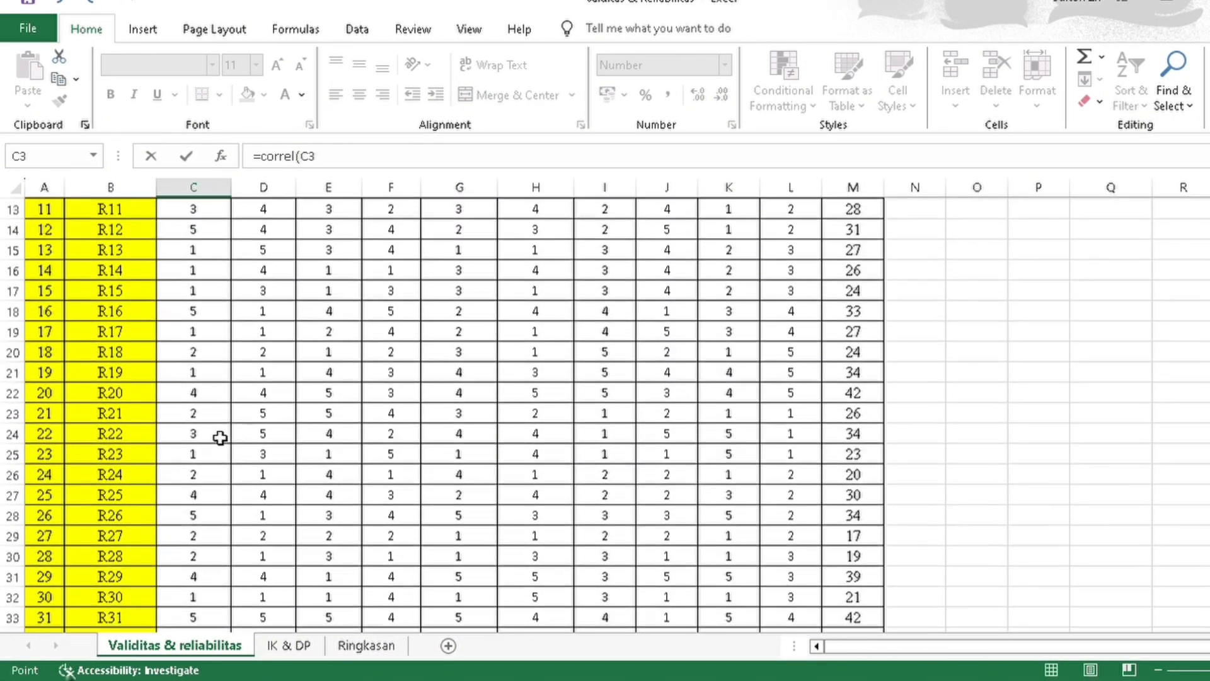
{"action": "left_click", "coordinate": [215, 544], "text": "shift"}
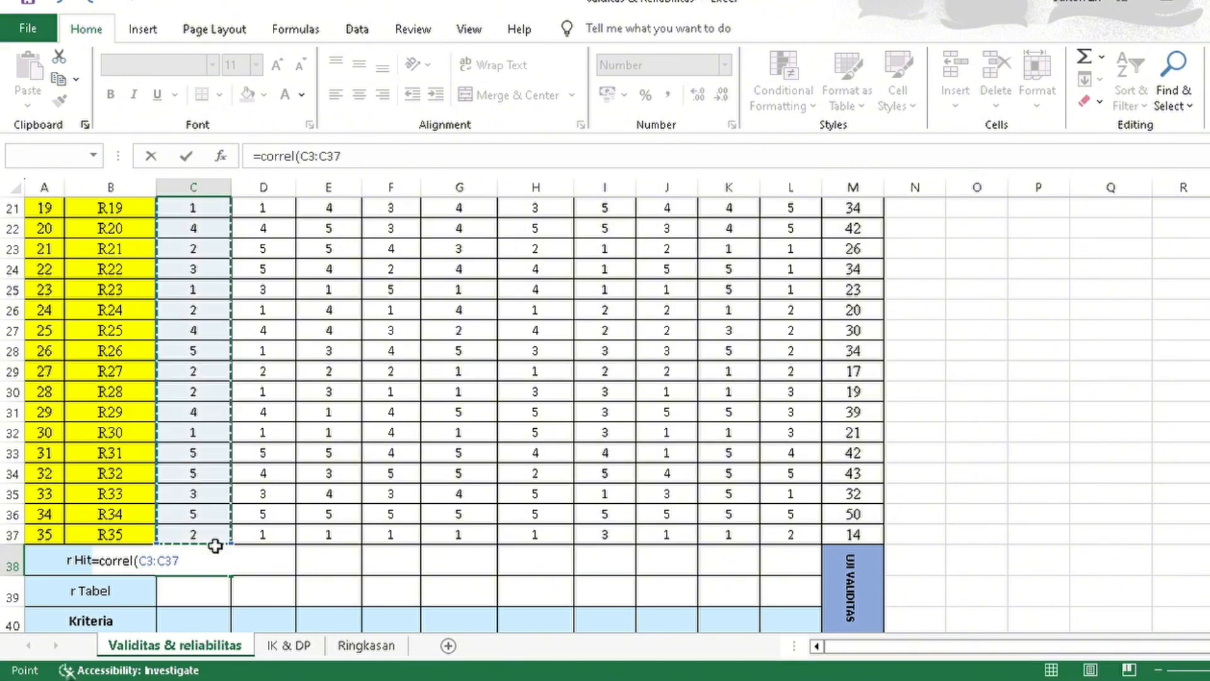
Add the Total column range M3:M37 as the second array of the CORREL formula.
{"action": "type", "text": ";"}
{"action": "scroll", "coordinate": [769, 403], "scroll_direction": "up", "scroll_amount": 7}
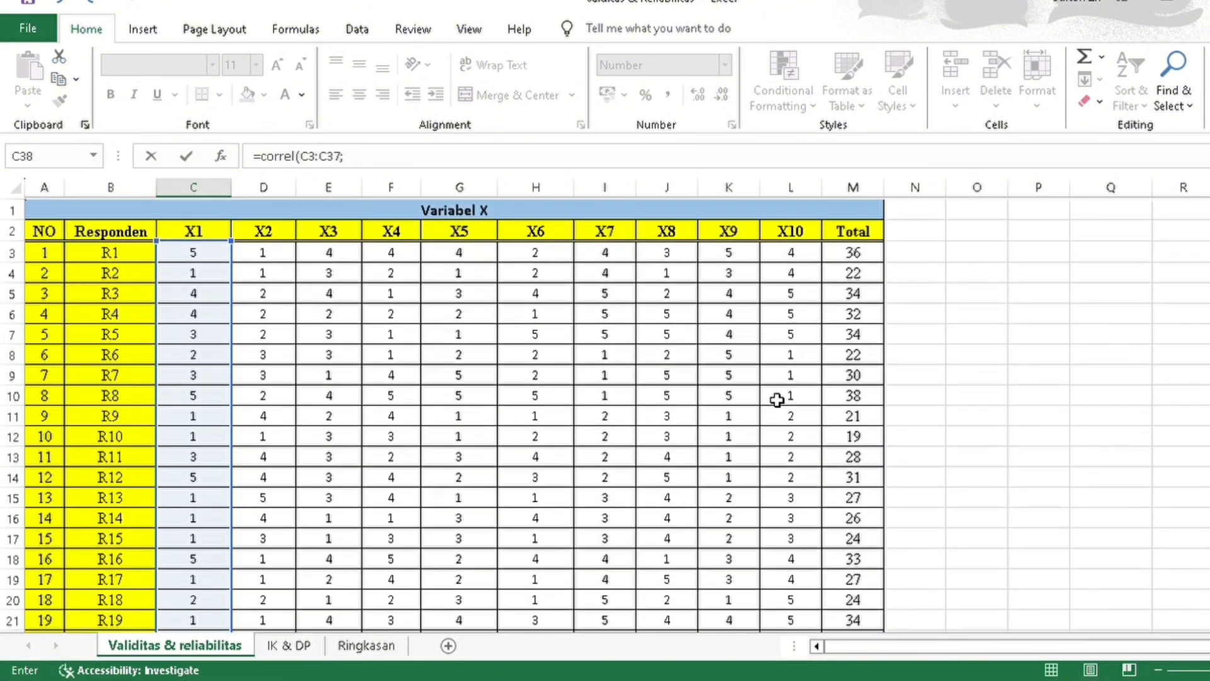
{"action": "left_click", "coordinate": [875, 261]}
{"action": "scroll", "coordinate": [864, 433], "scroll_direction": "down", "scroll_amount": 7}
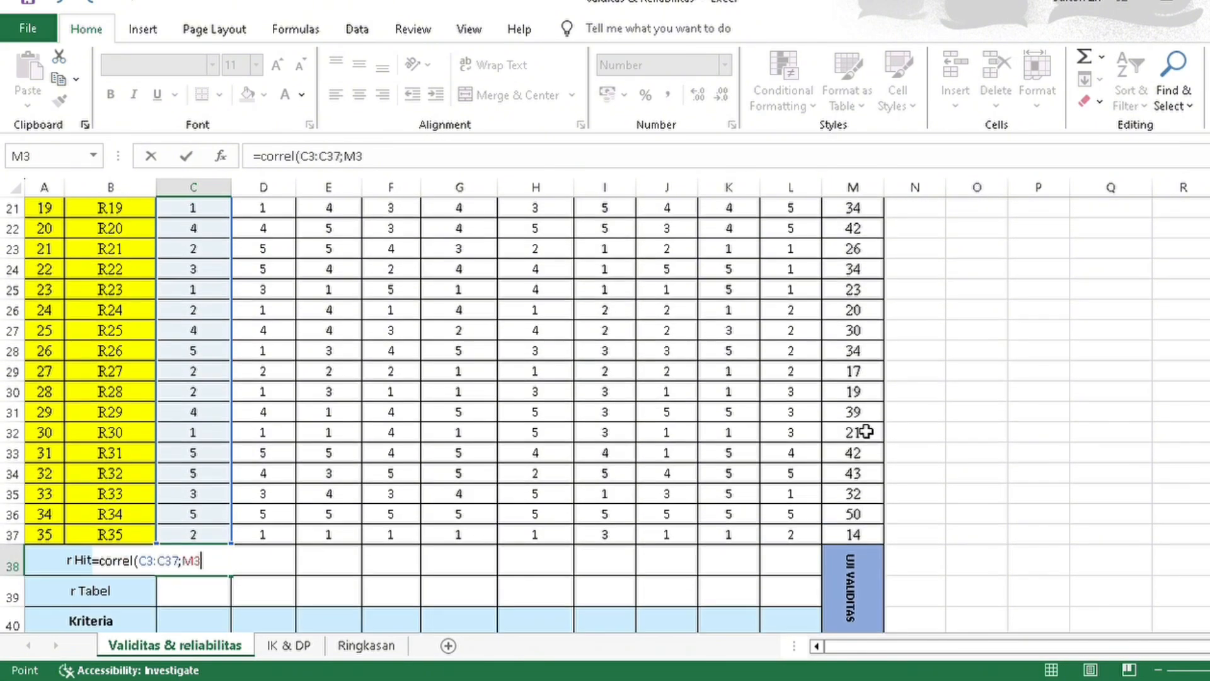
{"action": "left_click", "coordinate": [872, 520], "text": "shift"}
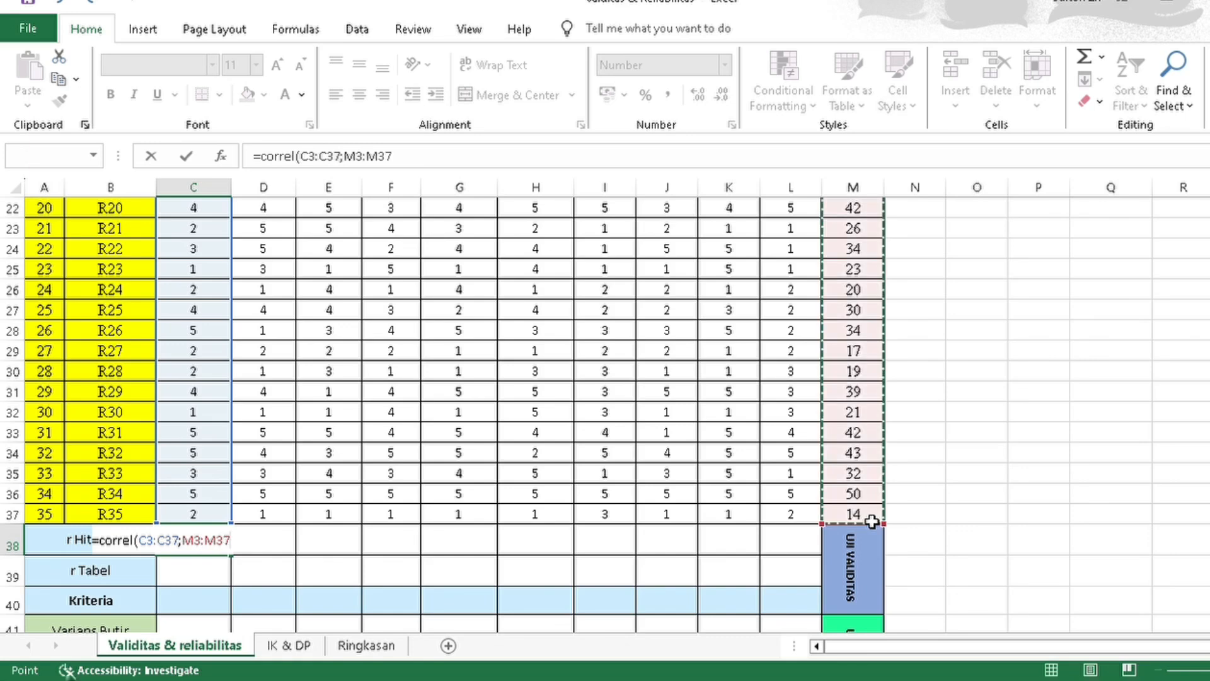
Lock the Total range as $M$3:$M$37, complete the CORREL formula and fill it across the r Hitung row to X10.
{"action": "left_click_drag", "start_coordinate": [236, 543], "coordinate": [189, 546]}
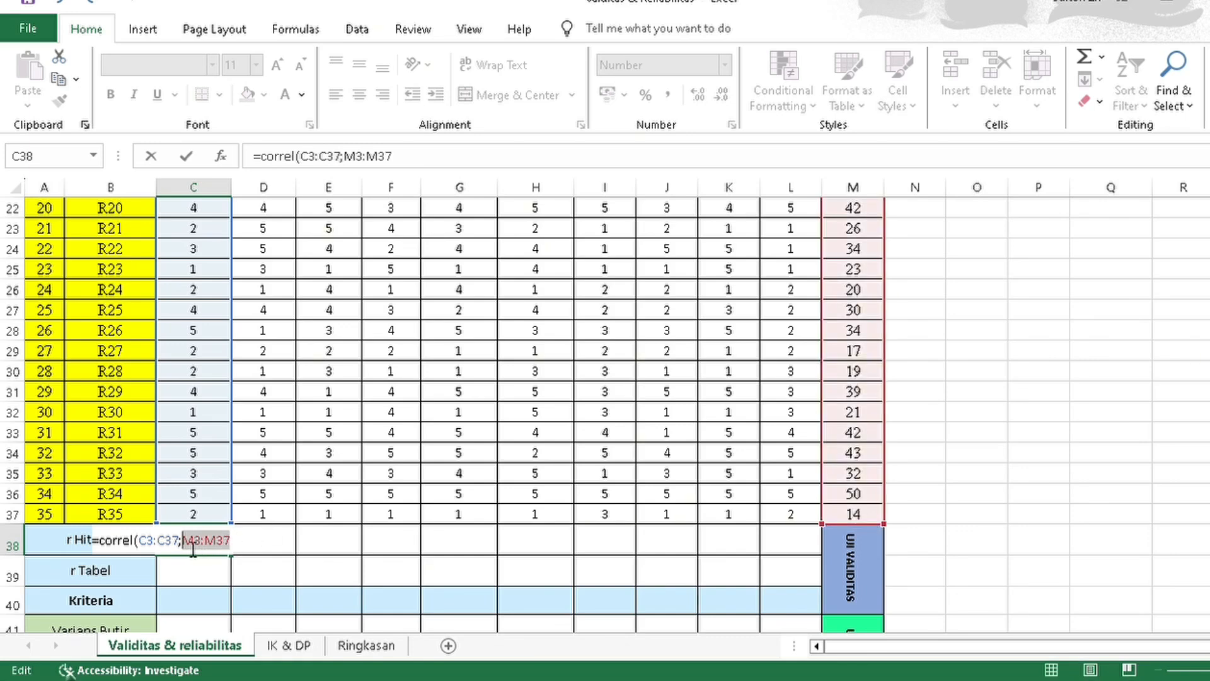
{"action": "key", "text": "F4"}
{"action": "type", "text": ")"}
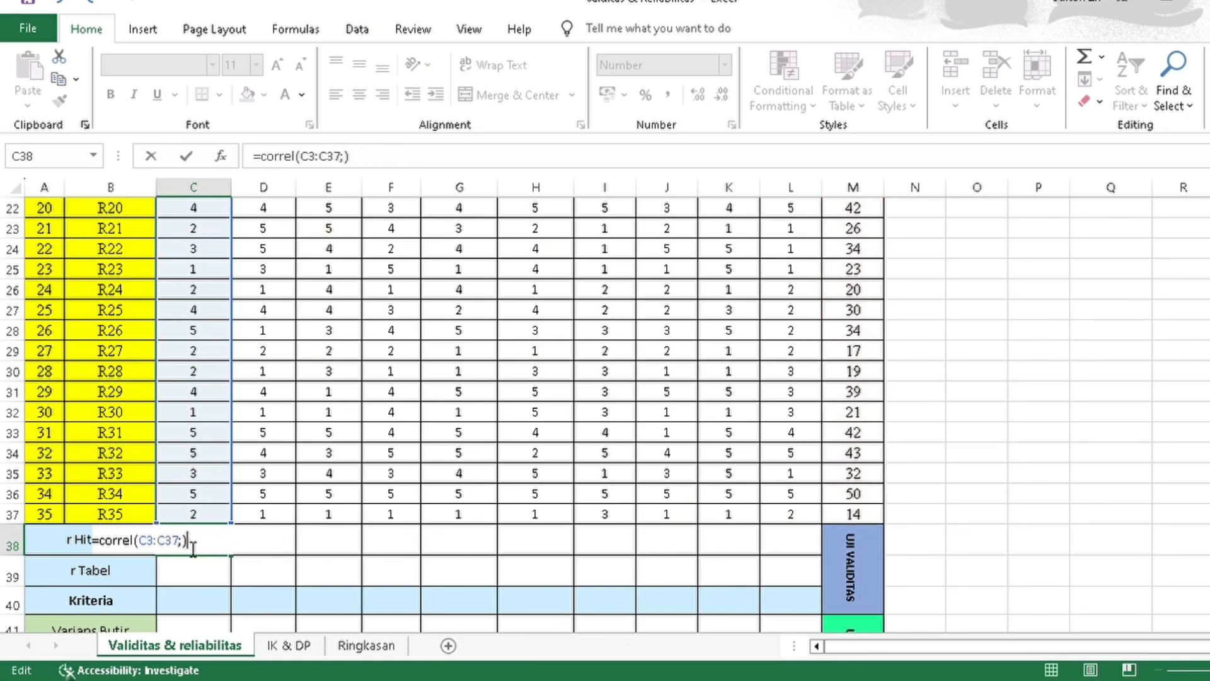
{"action": "key", "text": "ctrl+z"}
{"action": "left_click", "coordinate": [267, 551]}
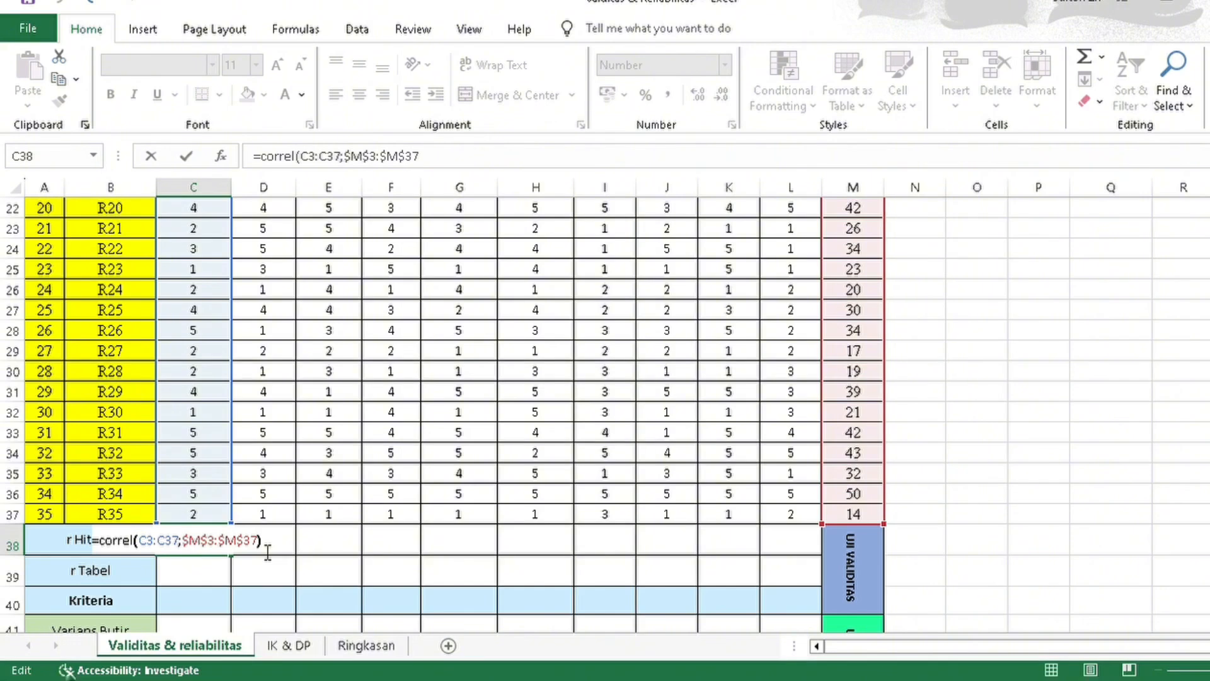
{"action": "type", "text": ")"}
{"action": "key", "text": "Return"}
{"action": "left_click", "coordinate": [204, 541]}
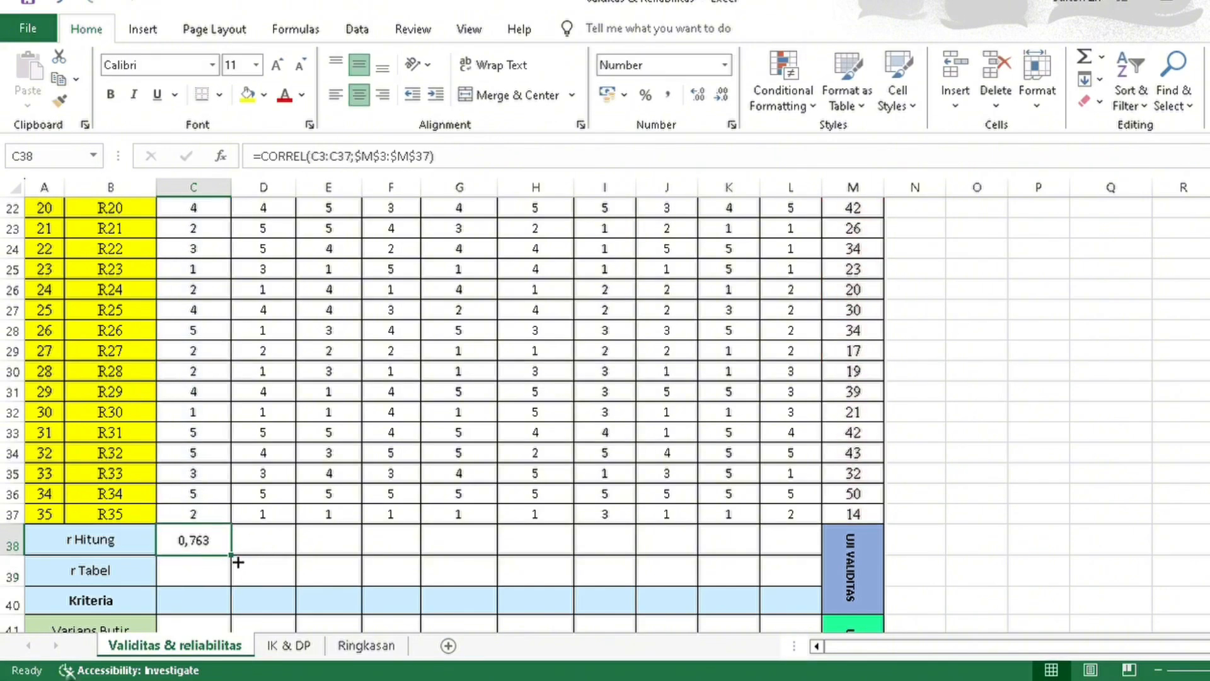
{"action": "left_click_drag", "start_coordinate": [234, 557], "coordinate": [810, 553]}
Enter 0,334 as the r Tabel value for X1 and copy it across the row to X10.
{"action": "left_click", "coordinate": [210, 578]}
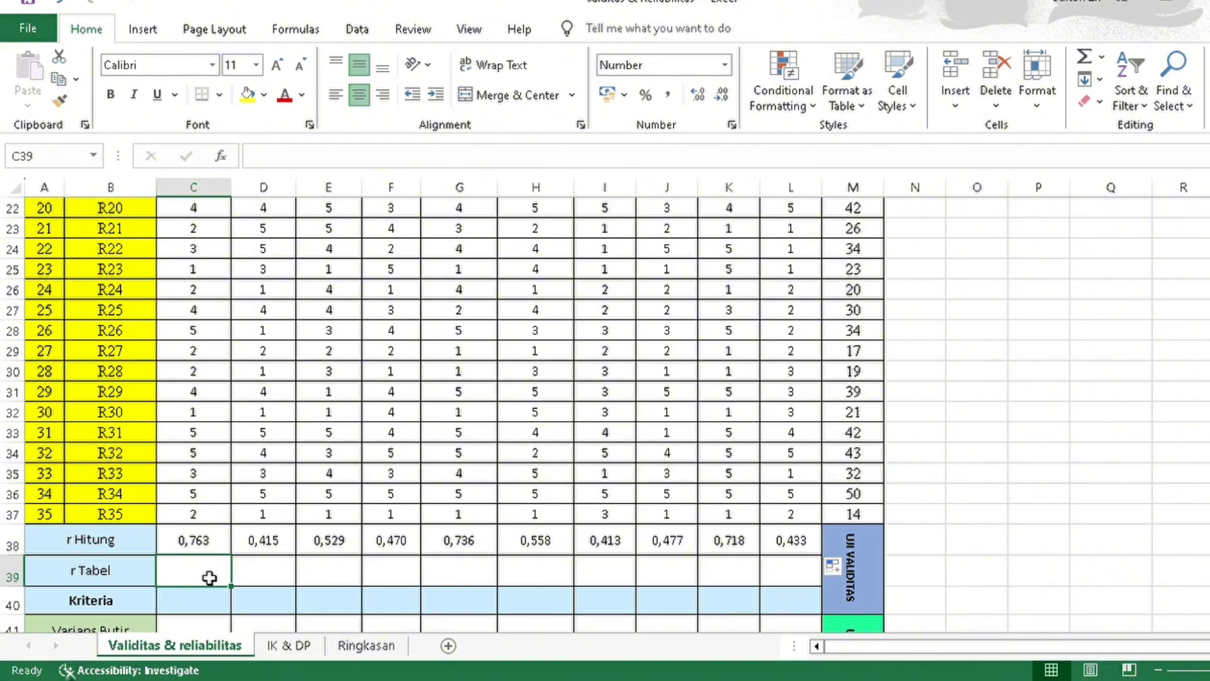
{"action": "type", "text": "="}
{"action": "key", "text": "BackSpace"}
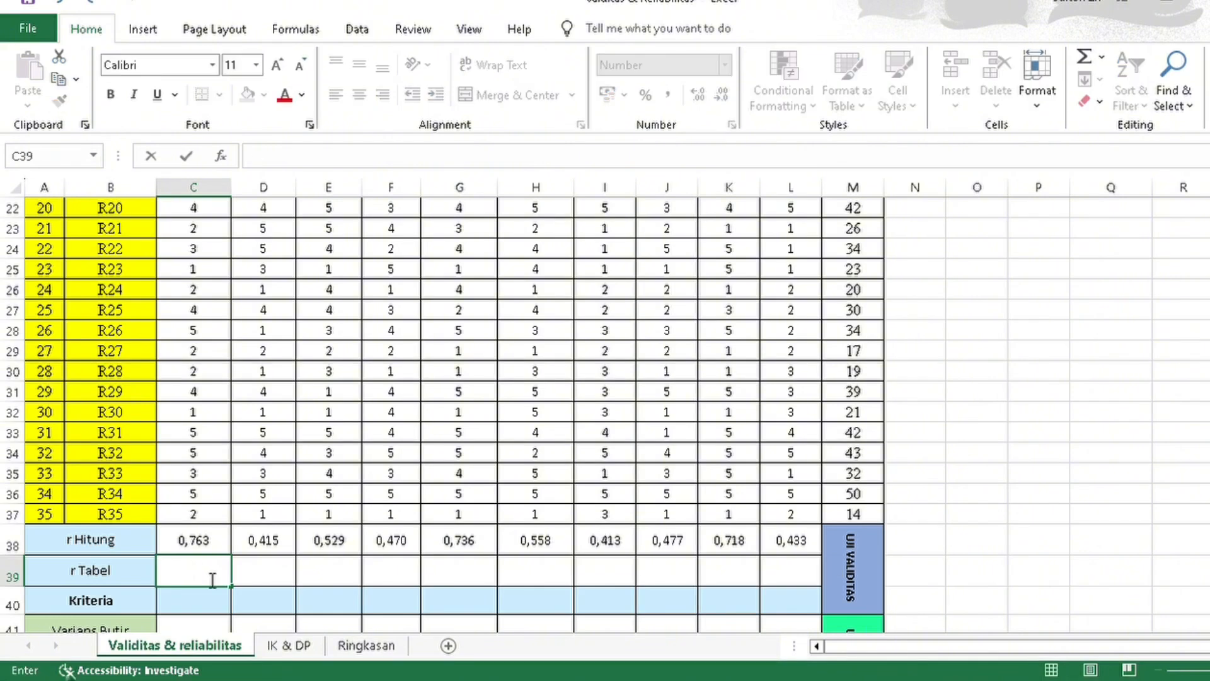
{"action": "type", "text": "0,334"}
{"action": "left_click_drag", "start_coordinate": [239, 593], "coordinate": [803, 579]}
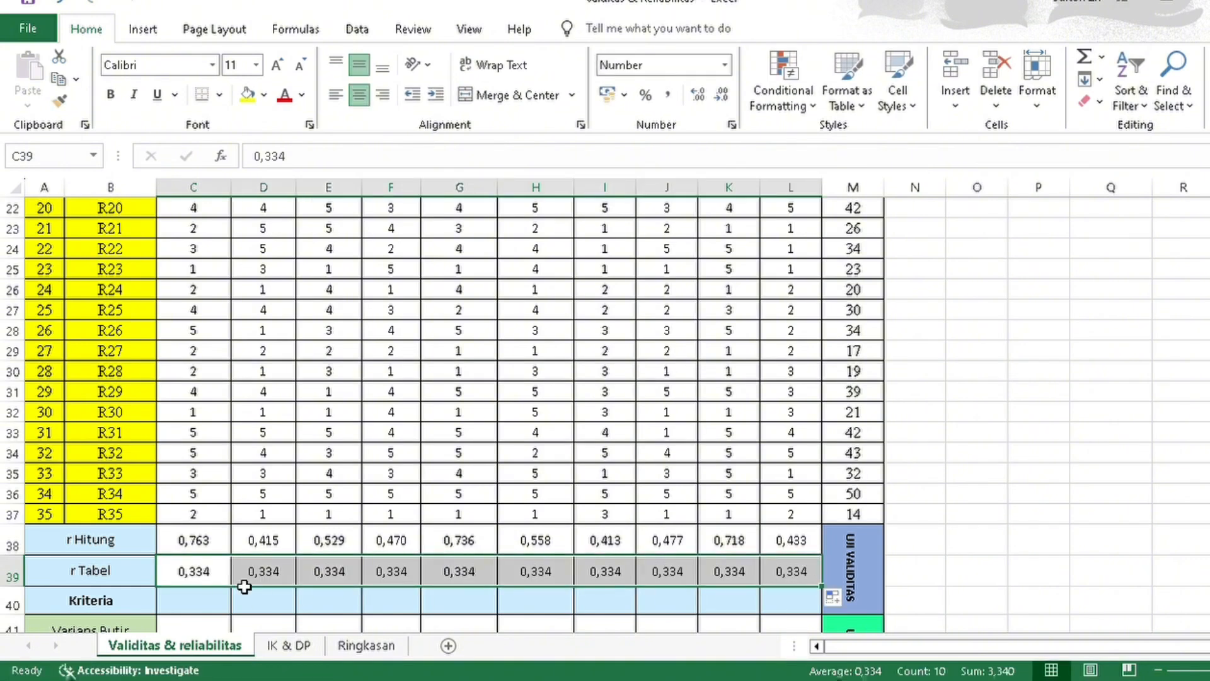
Enter =IF(C38>C39;"Valid";"Invalid") as the Kriteria formula for X1 in C40.
{"action": "left_click", "coordinate": [206, 606]}
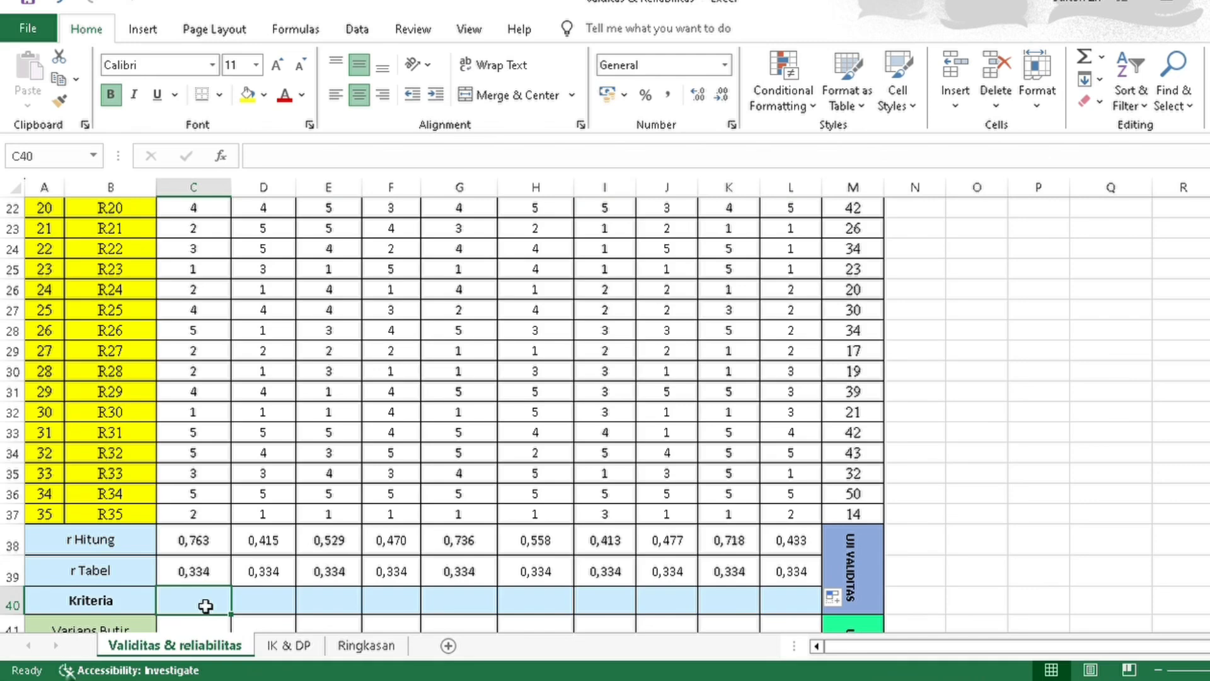
{"action": "type", "text": "="}
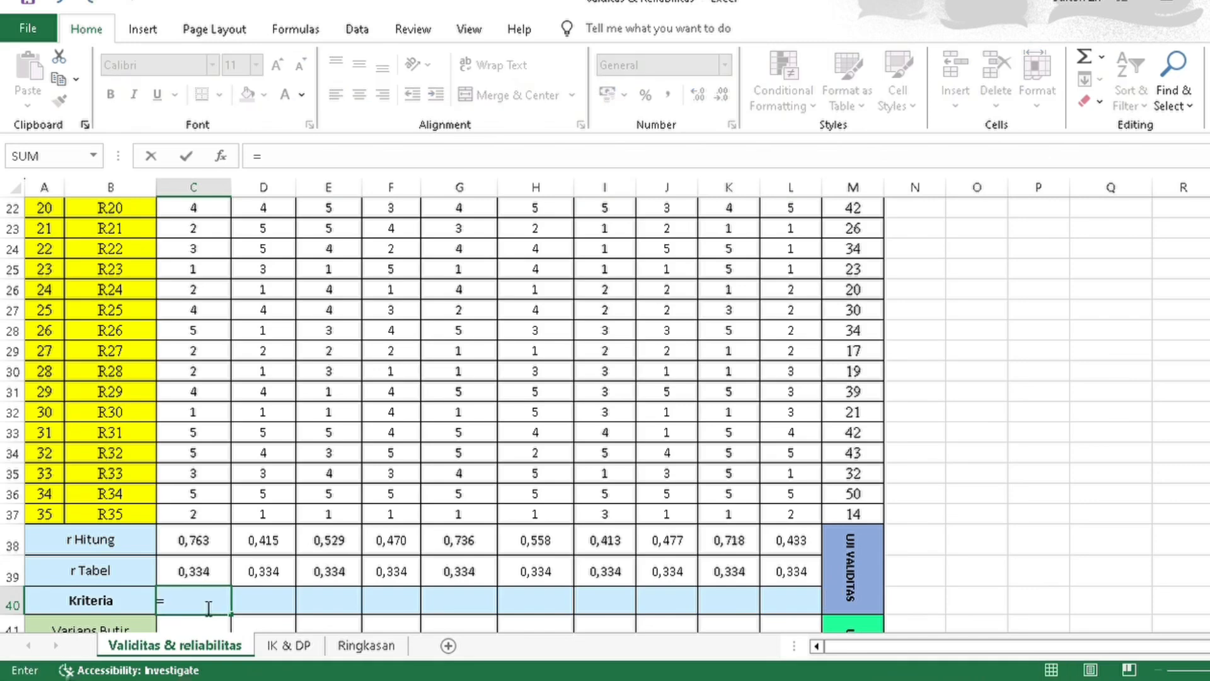
{"action": "type", "text": "if("}
{"action": "left_click", "coordinate": [228, 541]}
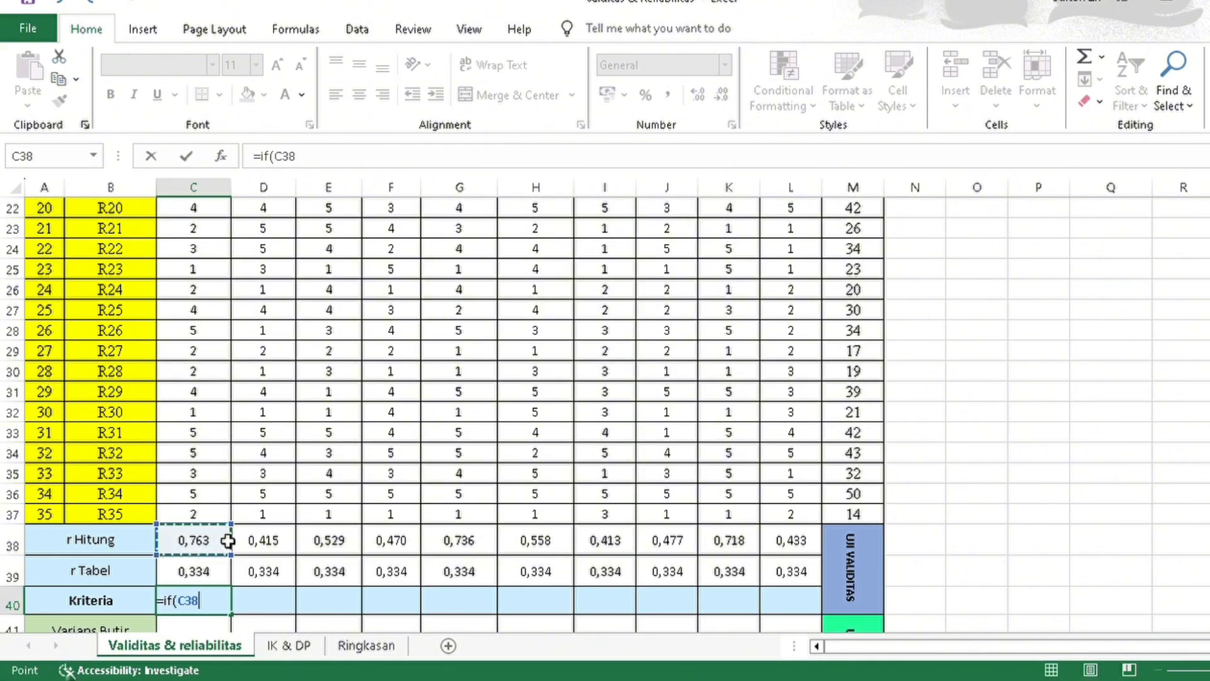
{"action": "type", "text": ">"}
{"action": "left_click", "coordinate": [222, 577]}
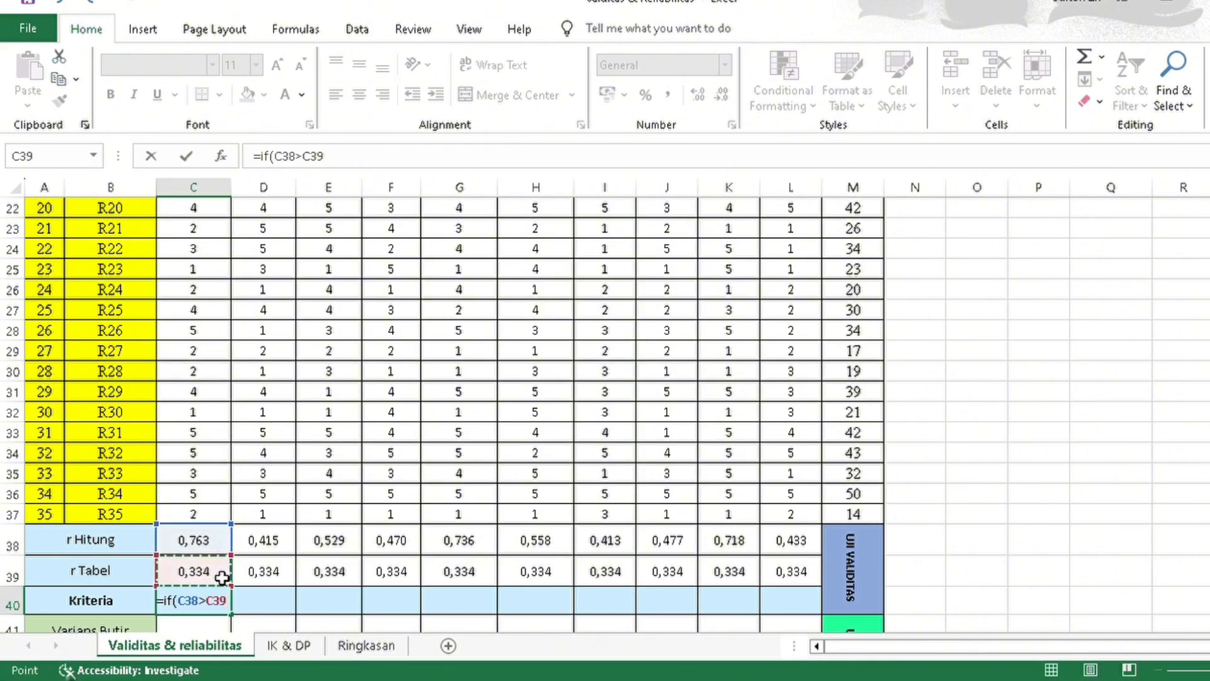
{"action": "type", "text": ";"}
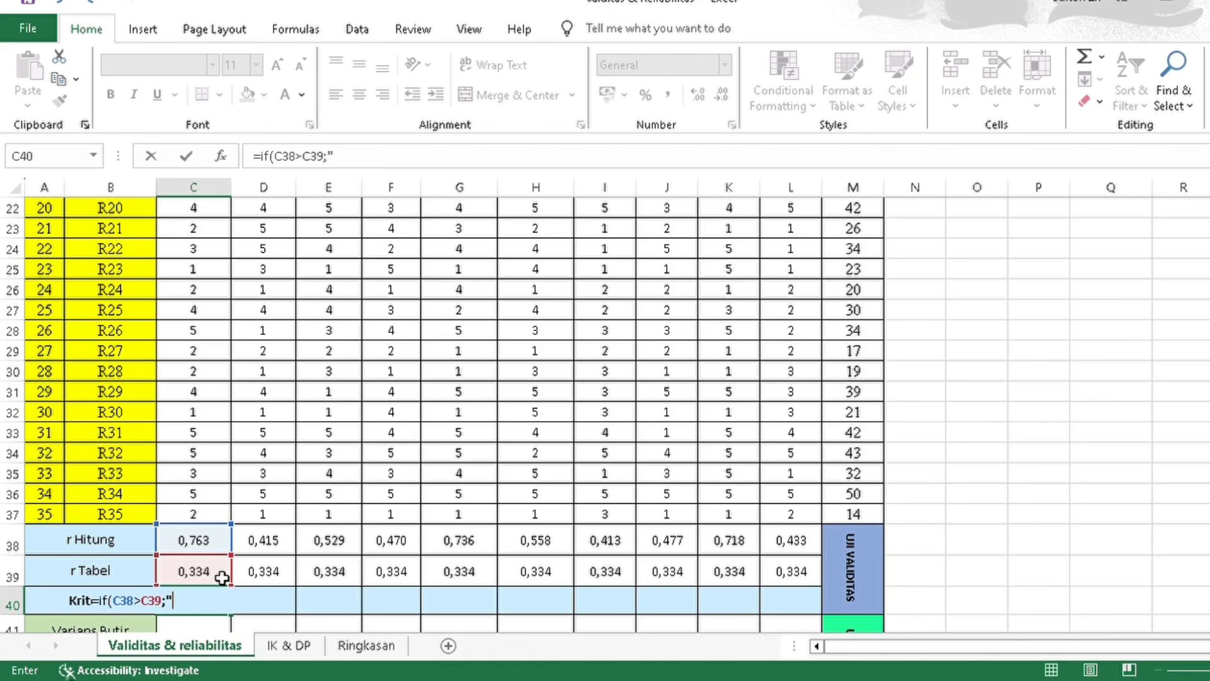
{"action": "type", "text": "\"Valid\";\"Invali"}
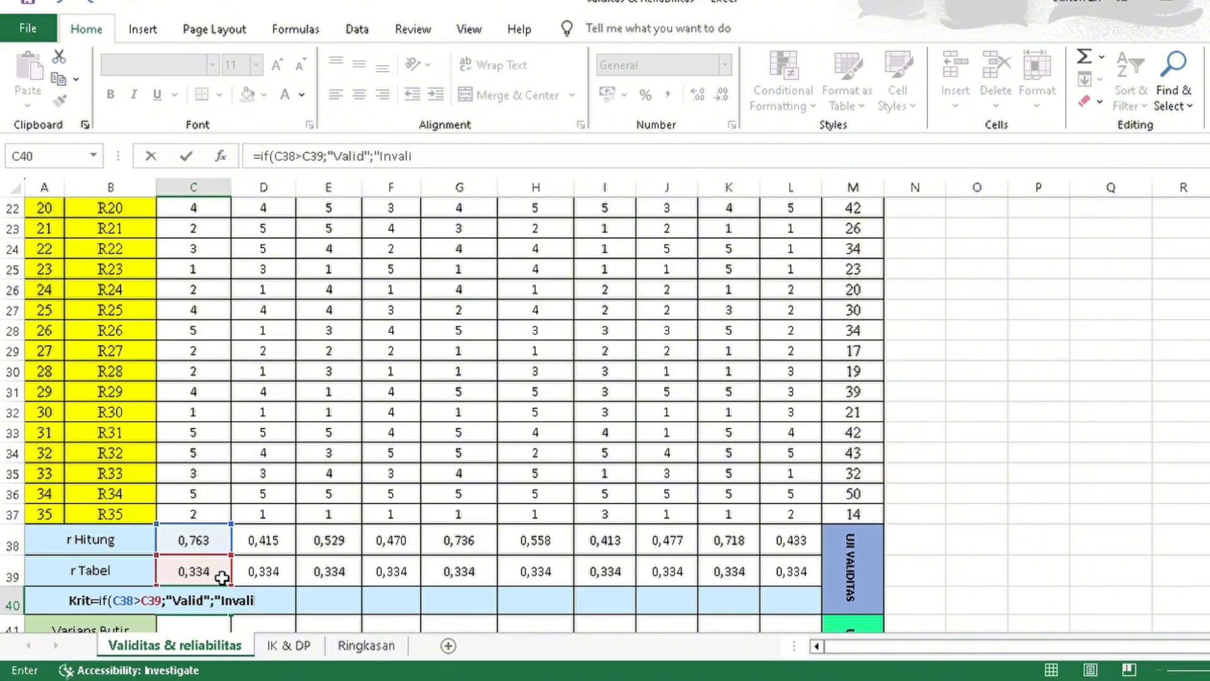
{"action": "type", "text": "d\")"}
{"action": "key", "text": "Return"}
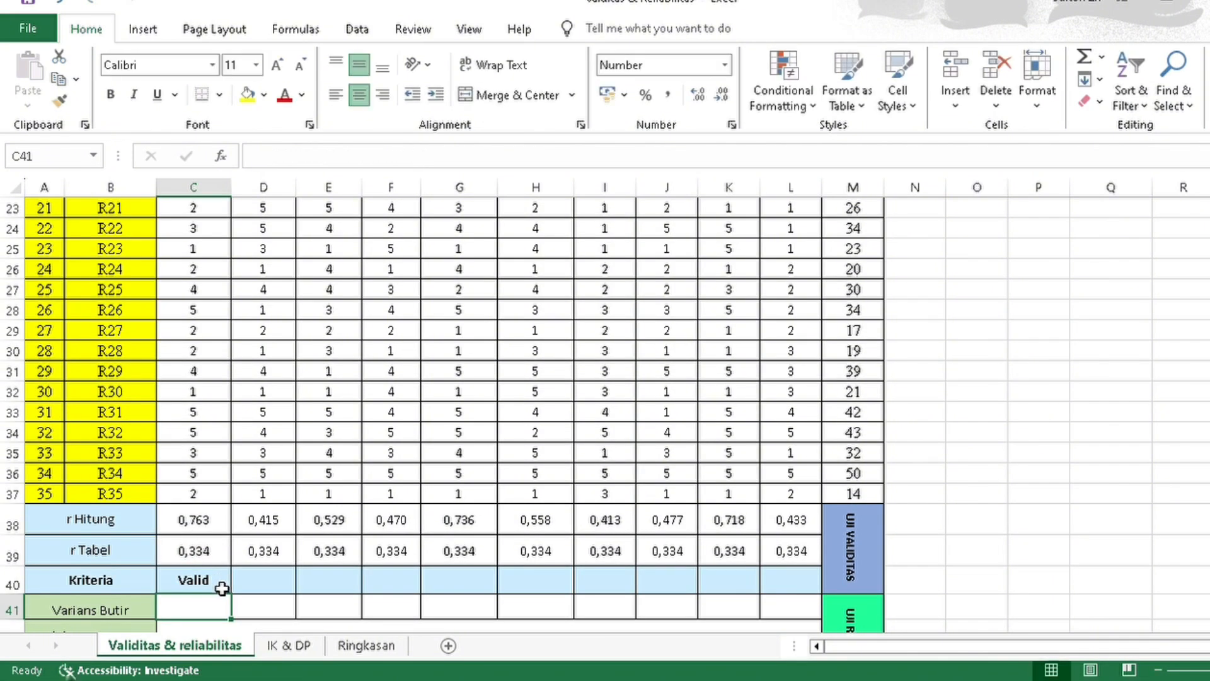
Fill the X1 Kriteria formula across the row to X10.
{"action": "left_click", "coordinate": [222, 589]}
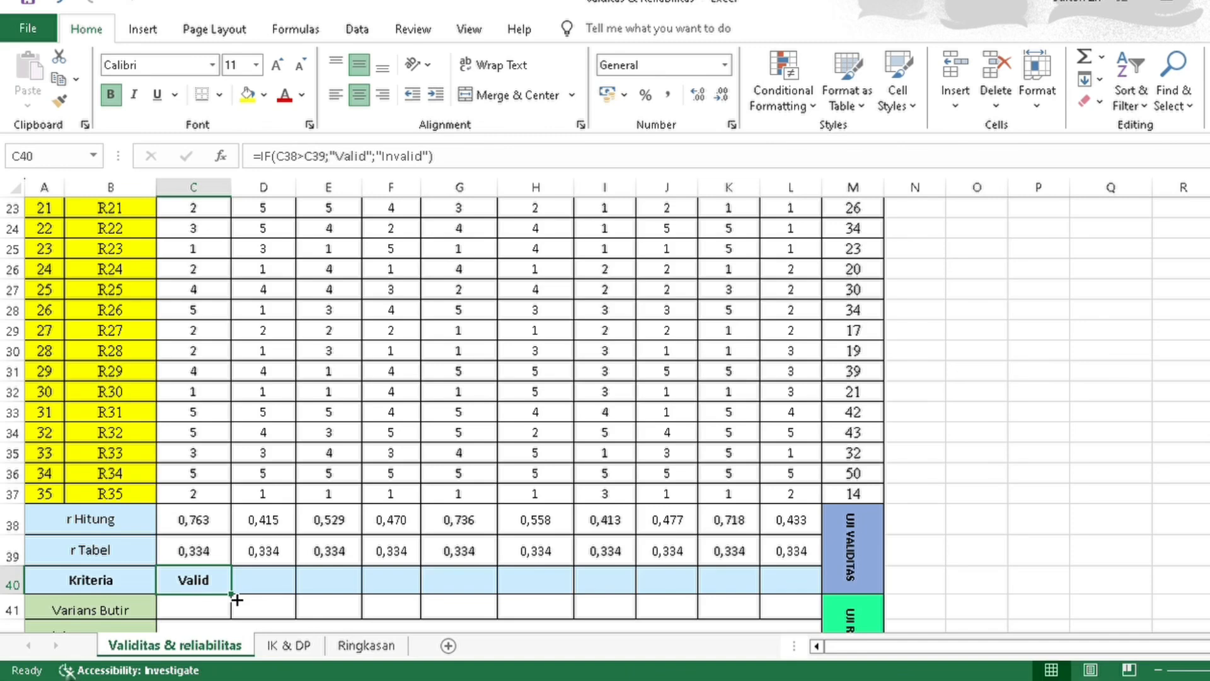
{"action": "left_click_drag", "start_coordinate": [238, 599], "coordinate": [822, 592]}
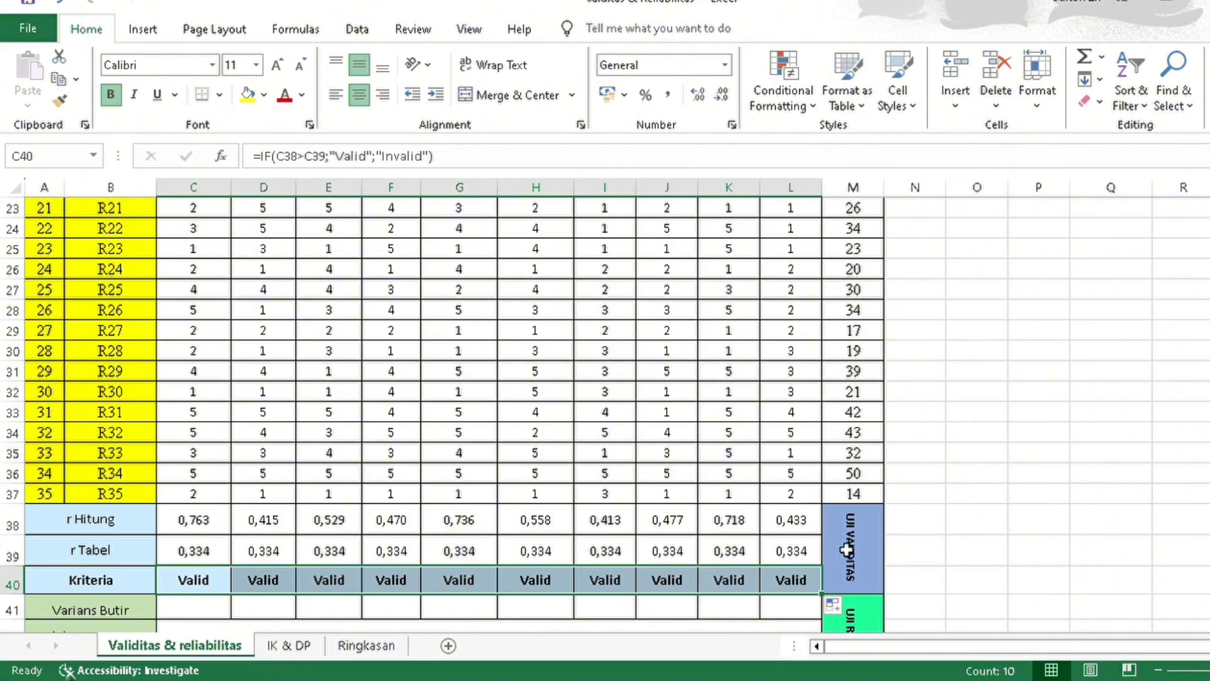
{"action": "scroll", "coordinate": [850, 549], "scroll_direction": "down", "scroll_amount": 2}
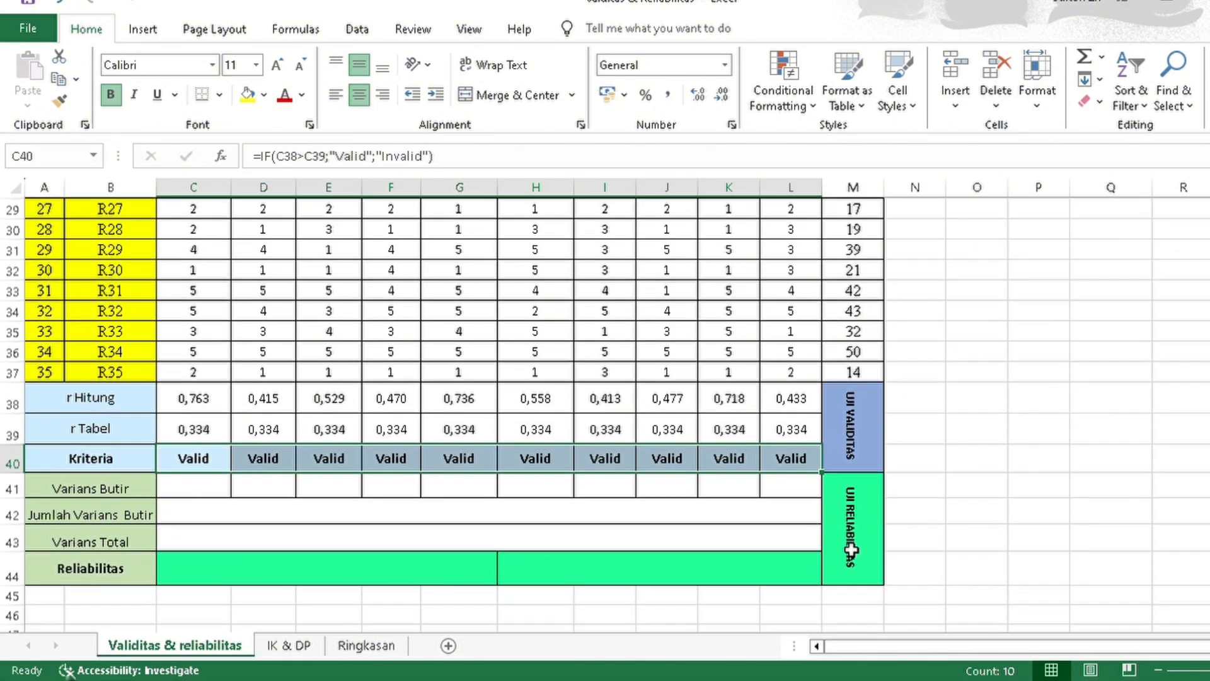
{"action": "left_click", "coordinate": [952, 495]}
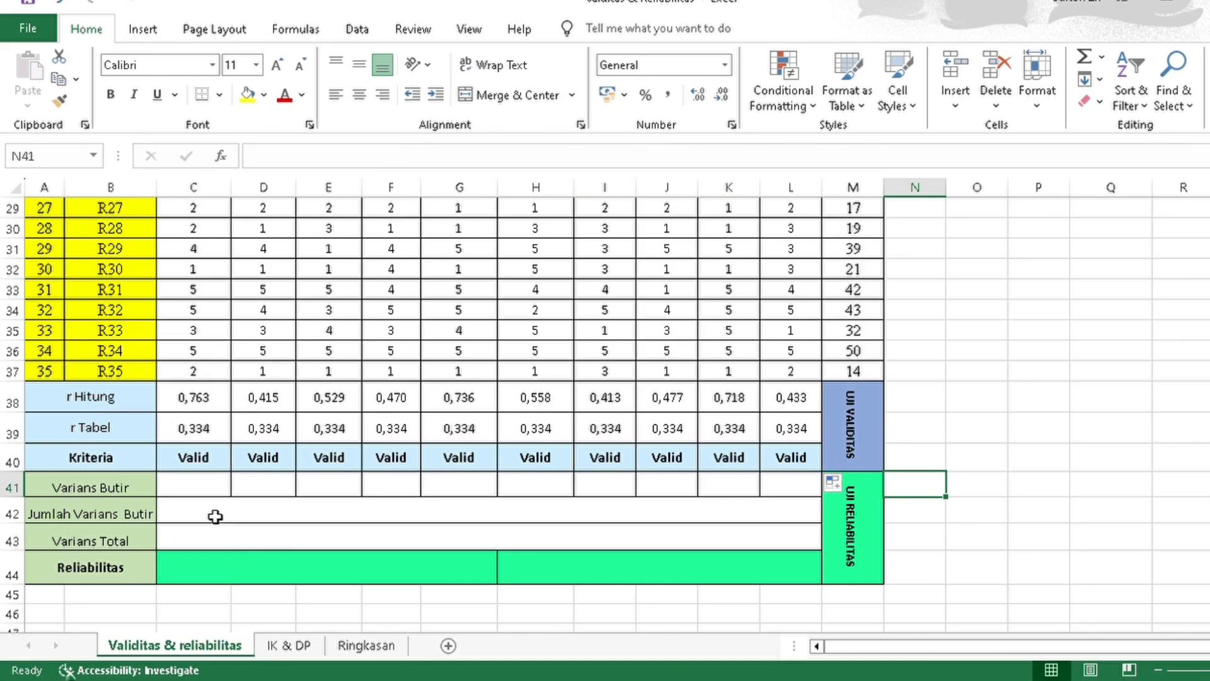
Calculate the Varians Butir for X1 in C41 with =VAR(C3:C37) and fill the formula across the row to X10.
{"action": "left_click", "coordinate": [202, 491]}
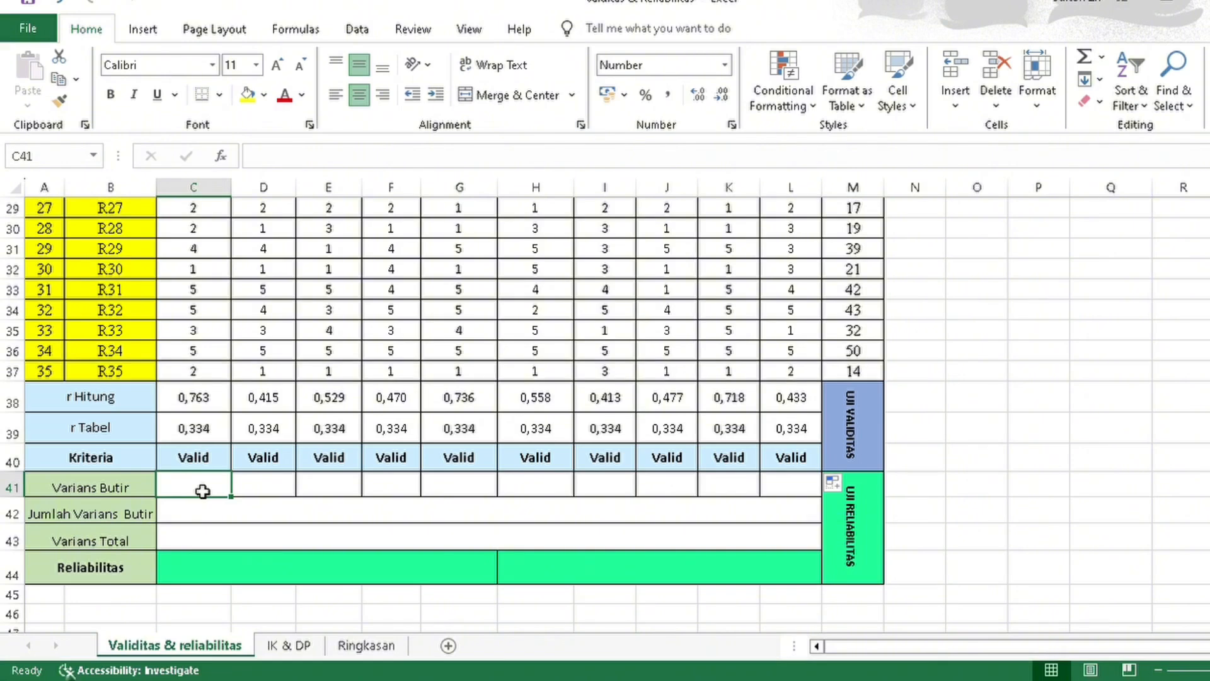
{"action": "type", "text": "=v"}
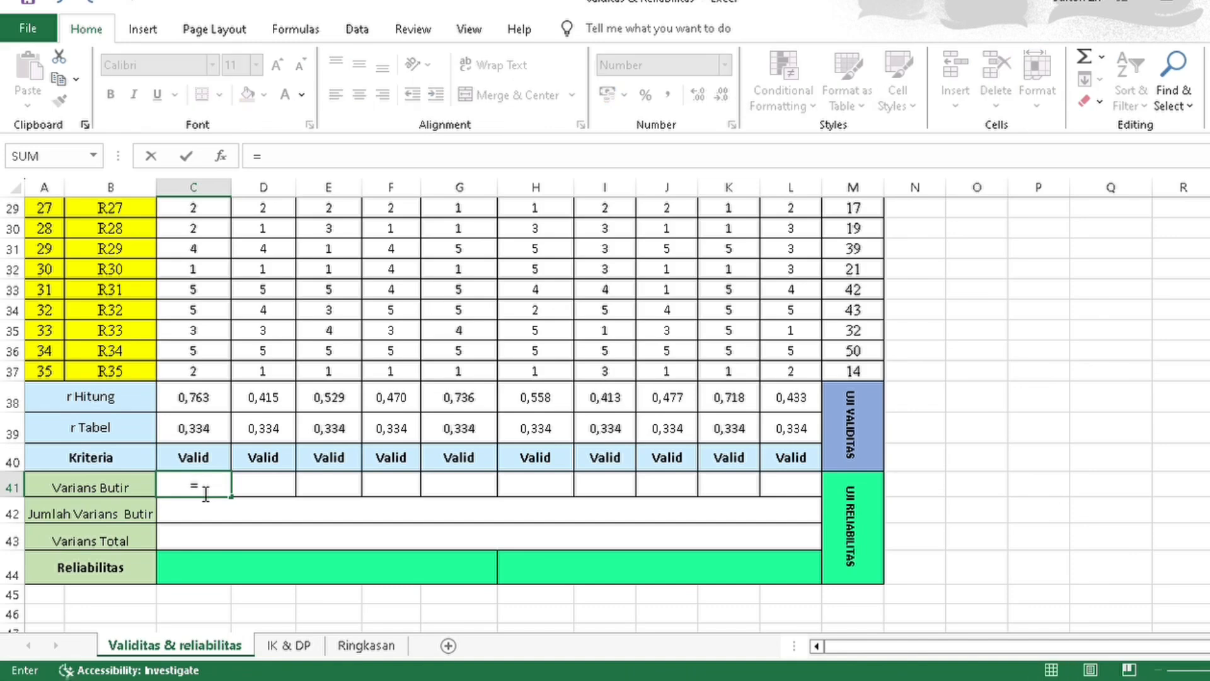
{"action": "type", "text": "ar("}
{"action": "scroll", "coordinate": [300, 387], "scroll_direction": "up", "scroll_amount": 10}
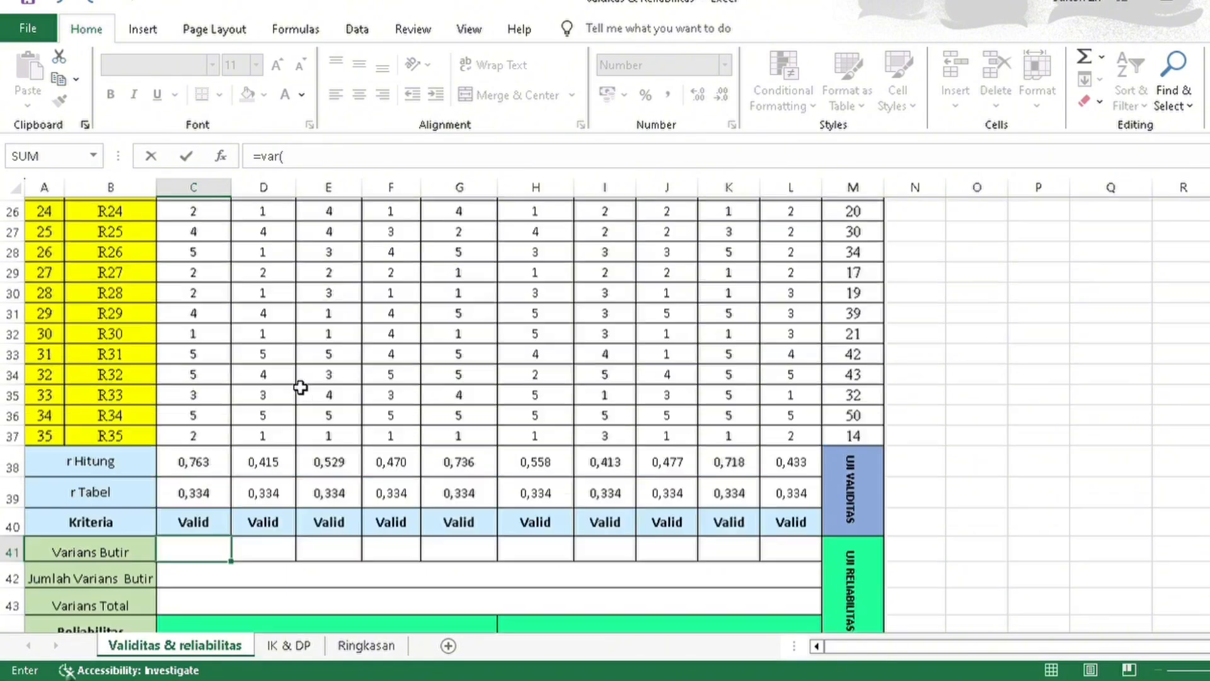
{"action": "left_click", "coordinate": [212, 262]}
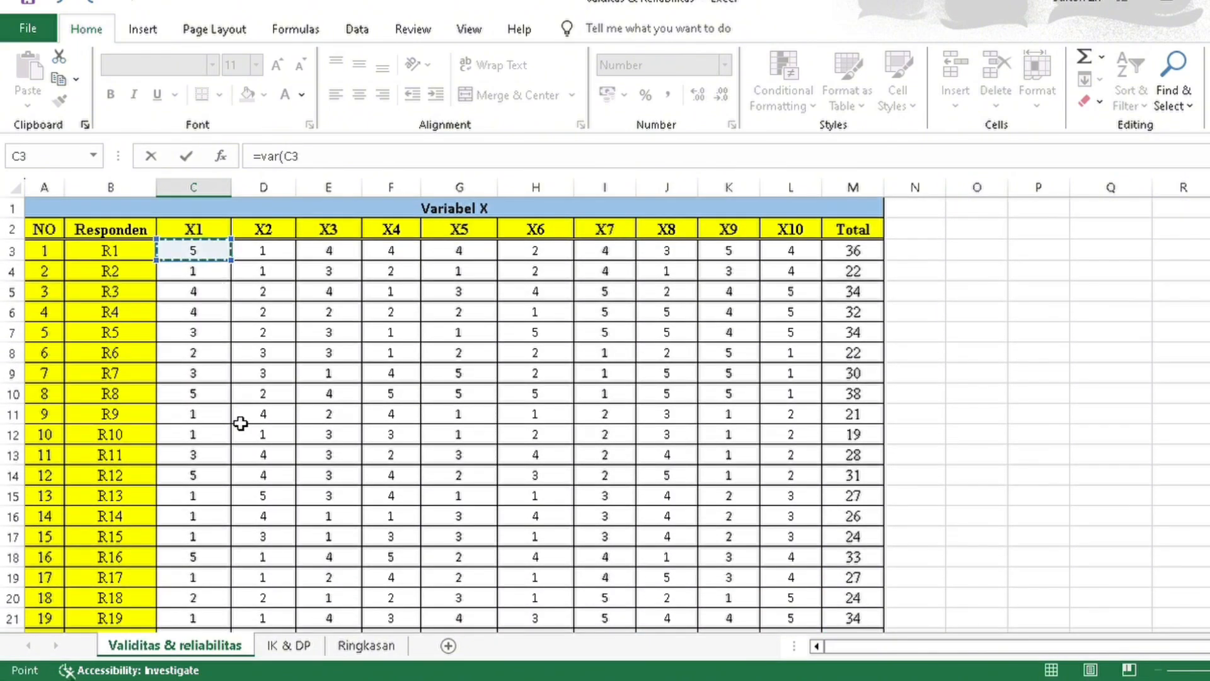
{"action": "scroll", "coordinate": [241, 423], "scroll_direction": "down", "scroll_amount": 6}
{"action": "scroll", "coordinate": [241, 422], "scroll_direction": "down", "scroll_amount": 2}
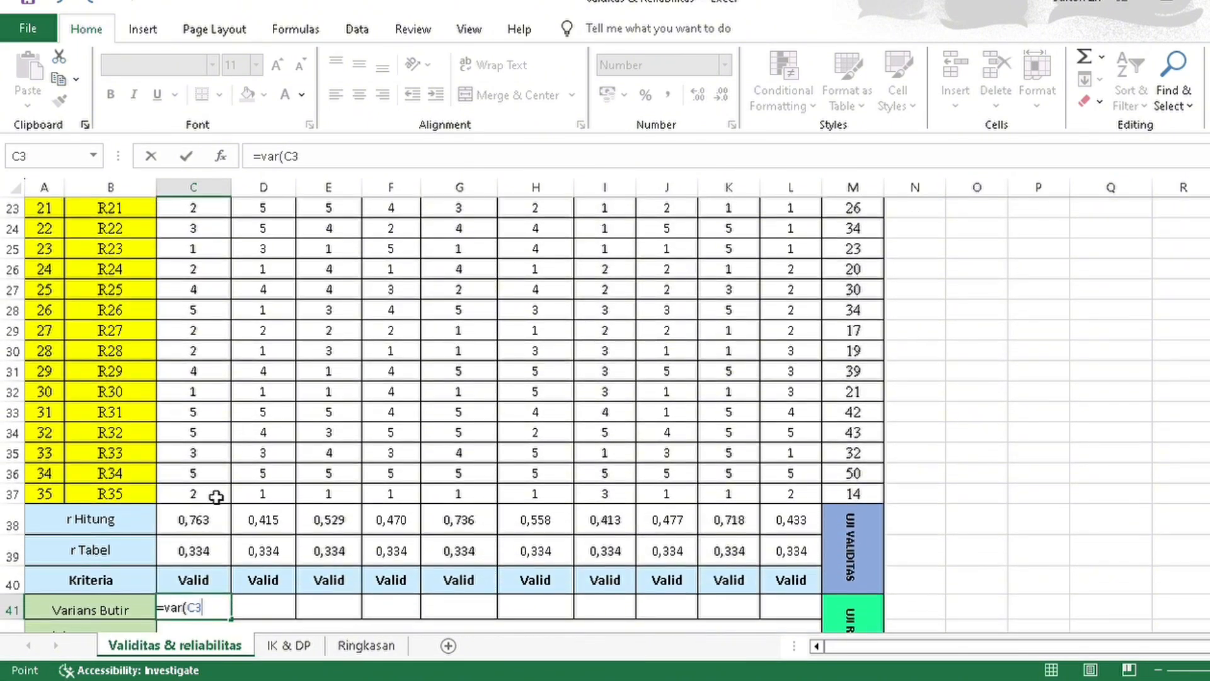
{"action": "left_click", "coordinate": [216, 501], "text": "shift"}
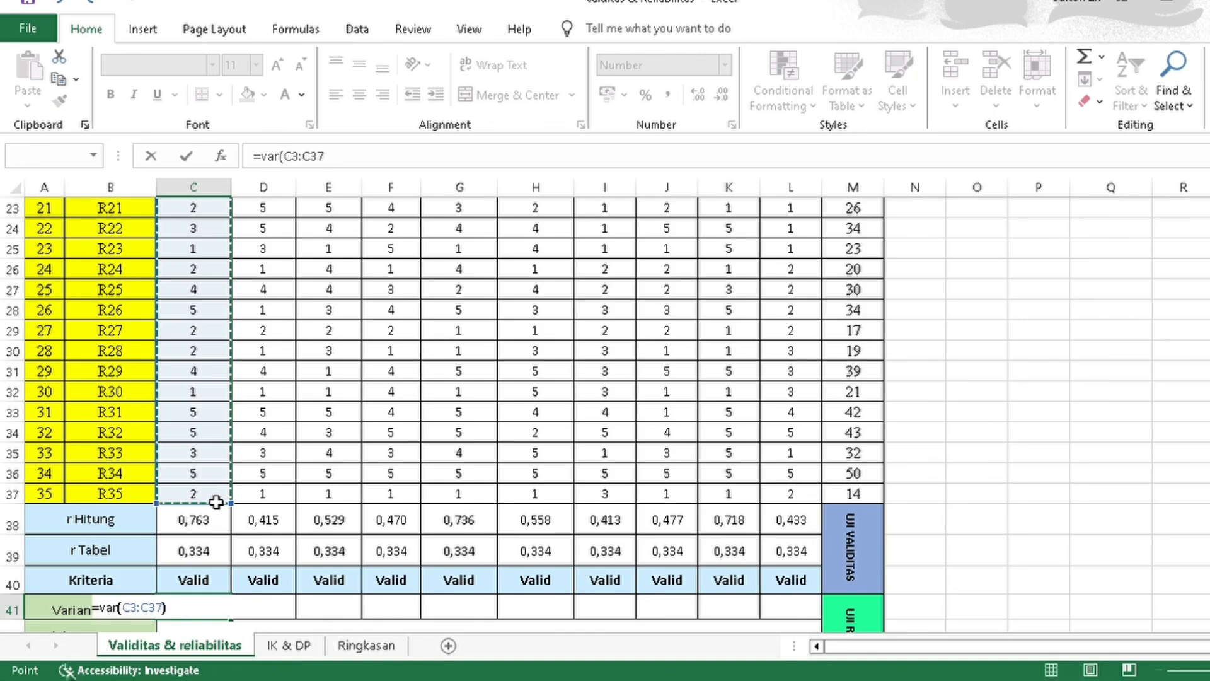
{"action": "key", "text": "Return"}
{"action": "left_click", "coordinate": [217, 595]}
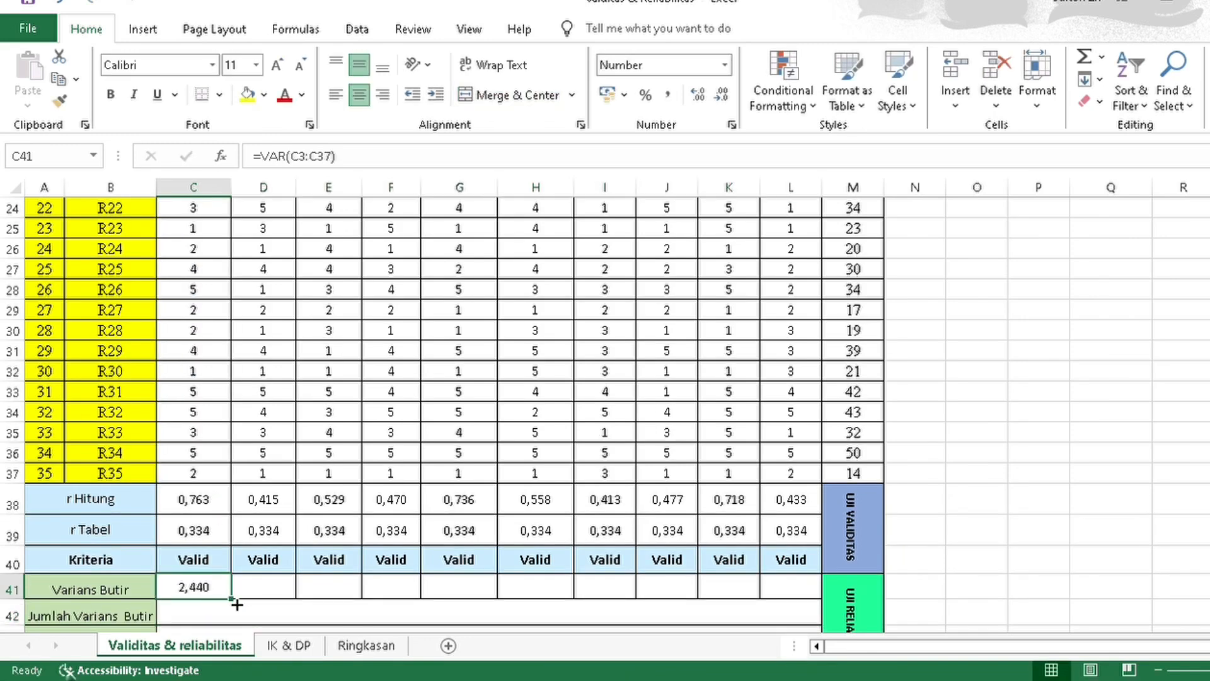
{"action": "left_click_drag", "start_coordinate": [232, 598], "coordinate": [799, 599]}
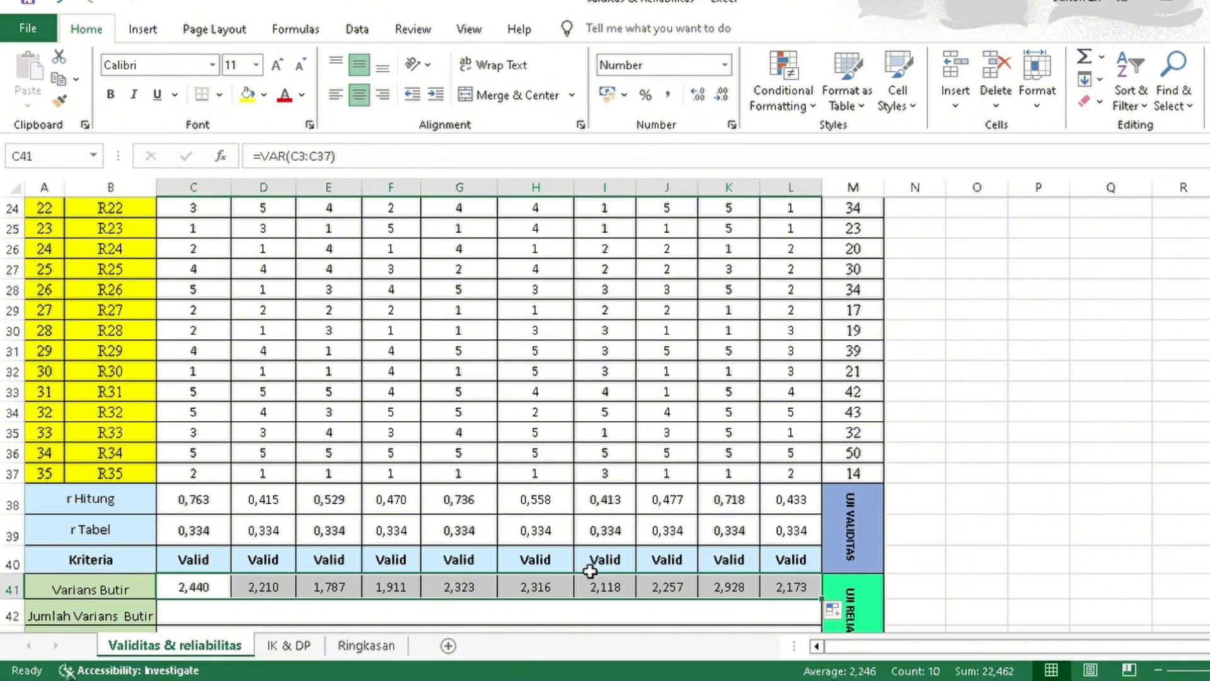
Sum the item variances in the Jumlah Varians Butir cell (C42) with =SUM(C41:L41).
{"action": "scroll", "coordinate": [589, 570], "scroll_direction": "down", "scroll_amount": 2}
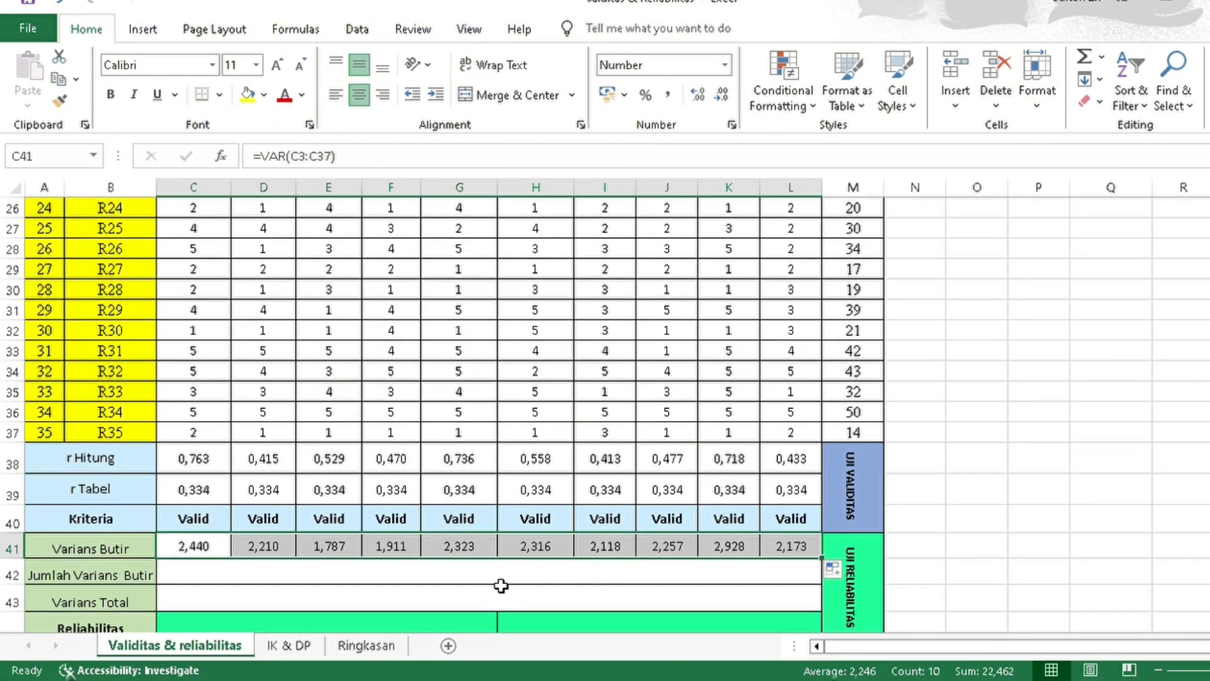
{"action": "left_click", "coordinate": [501, 583]}
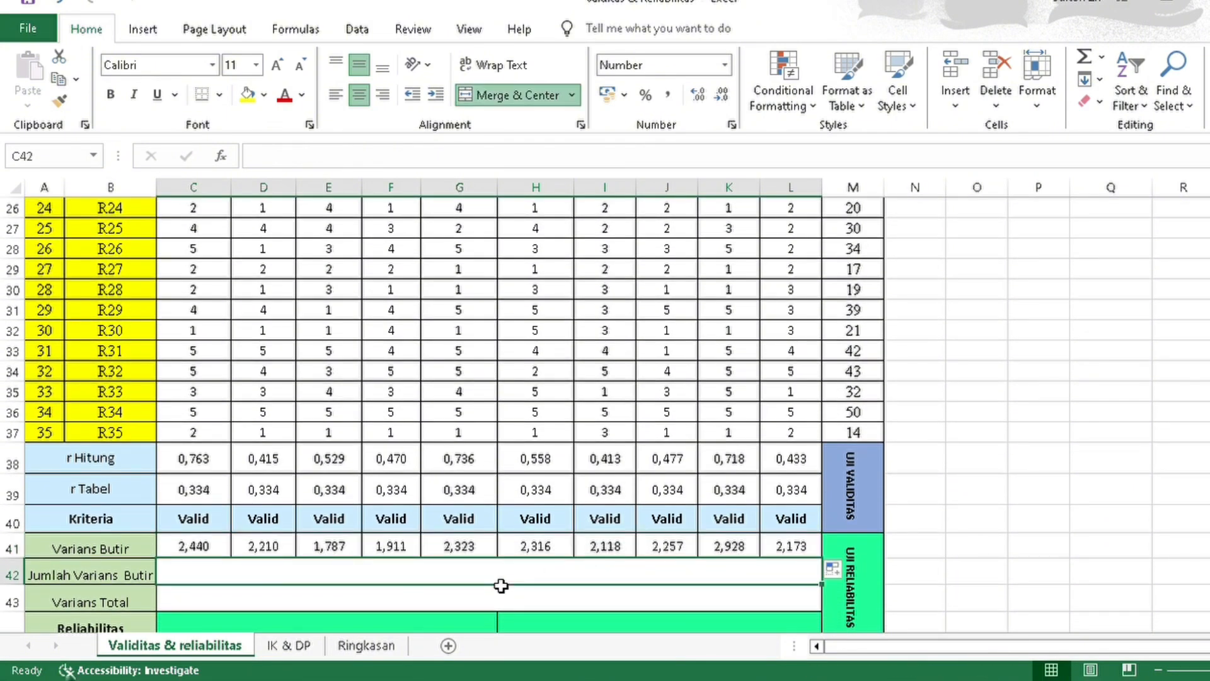
{"action": "type", "text": "=su"}
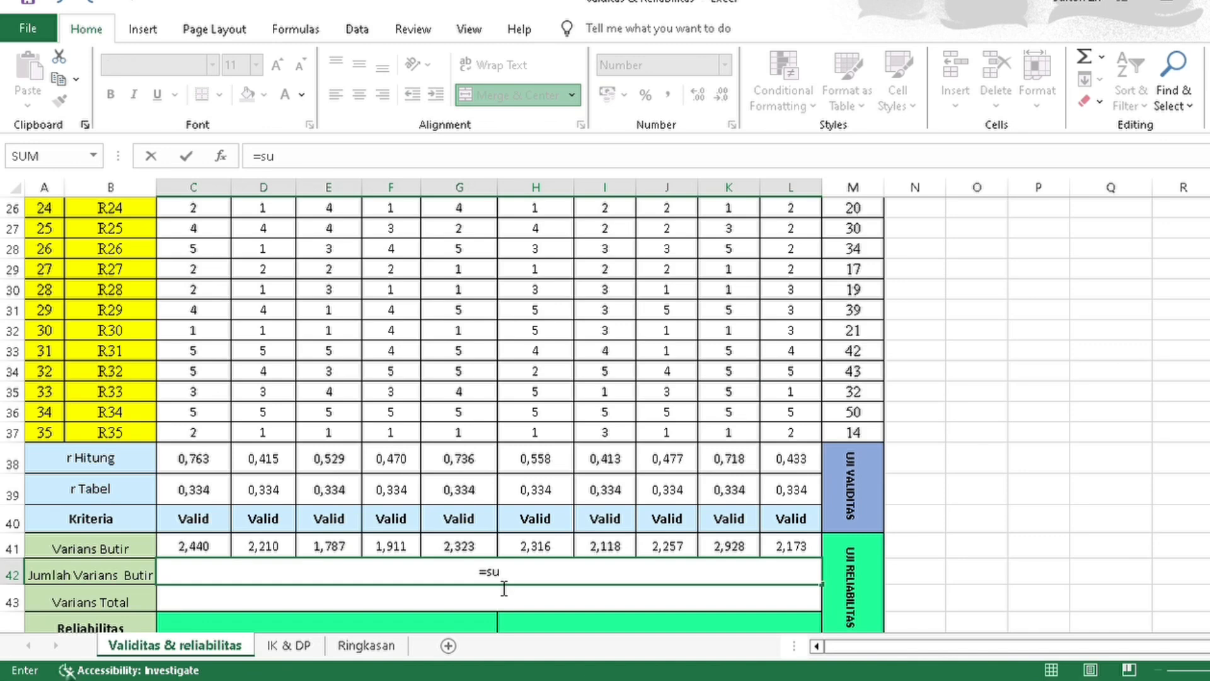
{"action": "type", "text": "m("}
{"action": "left_click", "coordinate": [199, 547]}
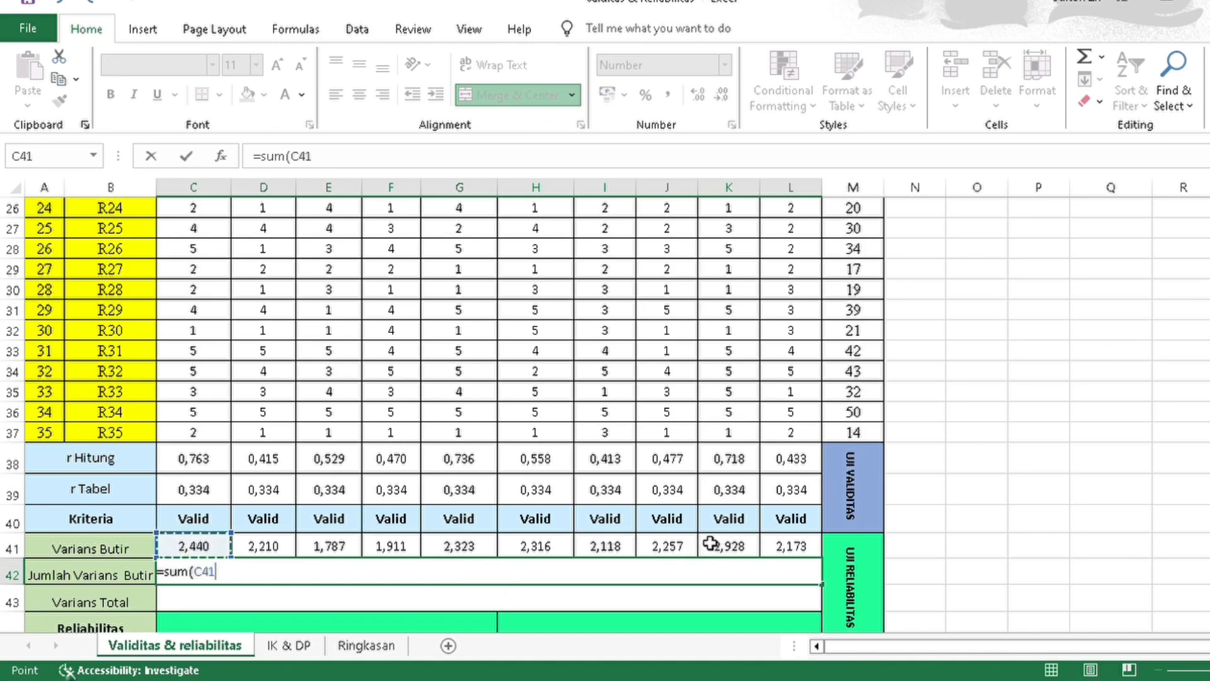
{"action": "type", "text": ":"}
{"action": "left_click", "coordinate": [807, 550]}
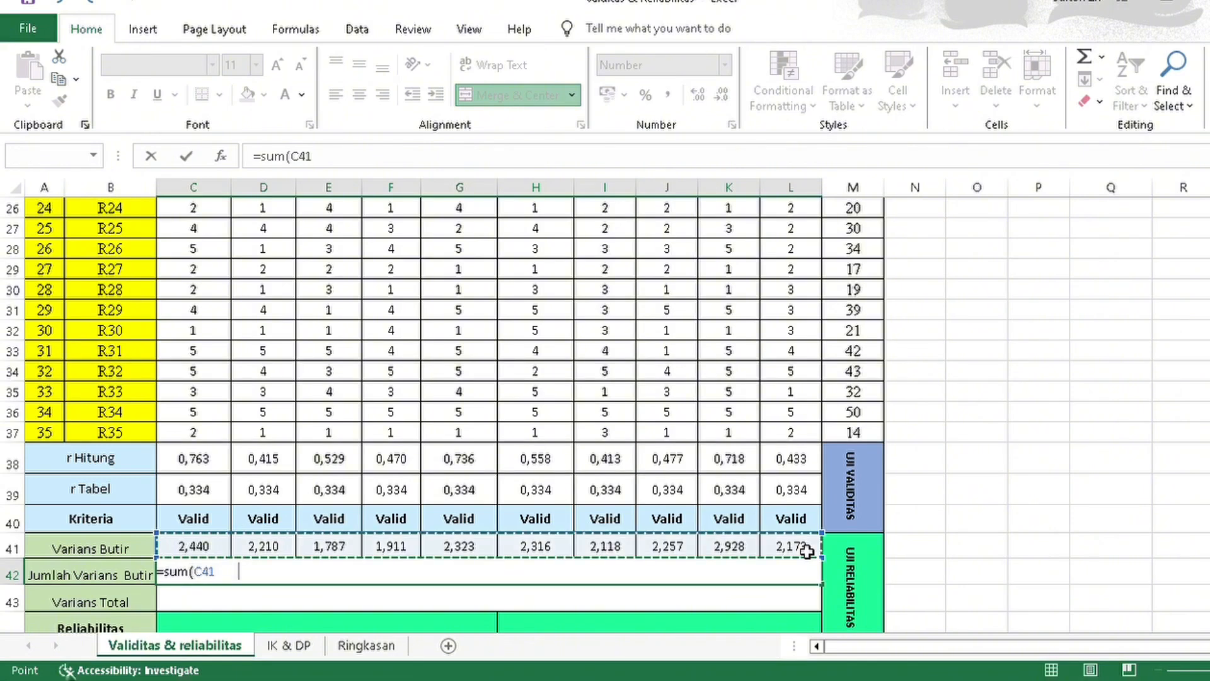
{"action": "type", "text": ")"}
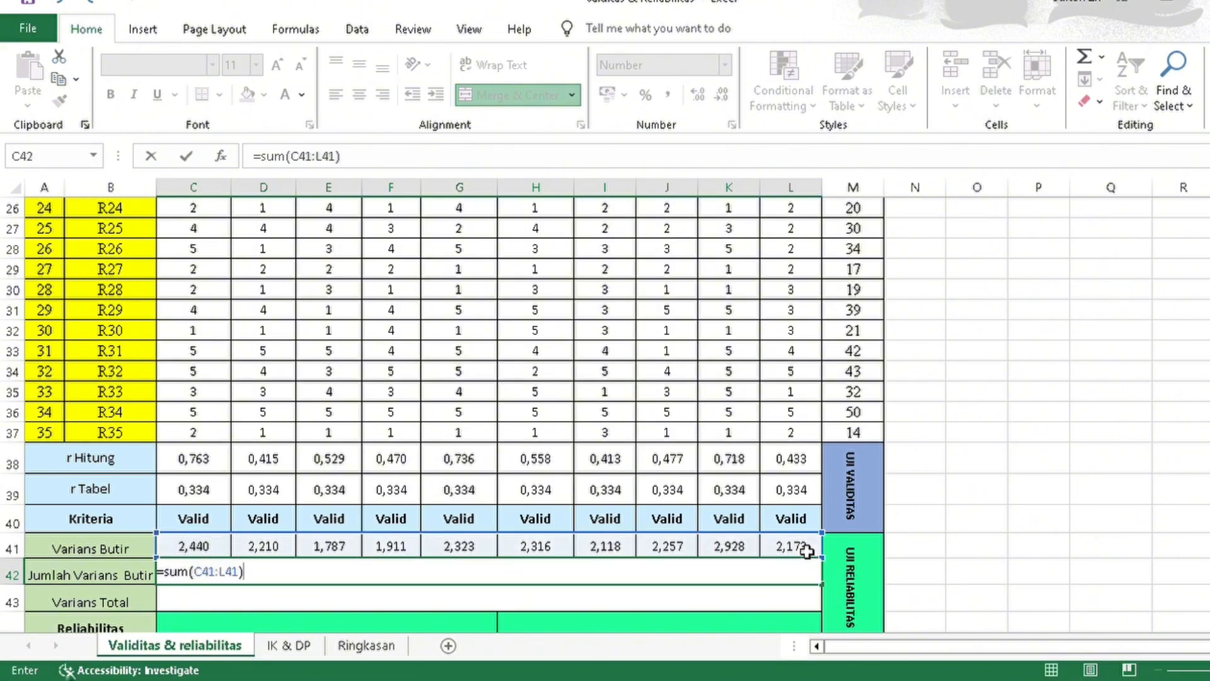
{"action": "key", "text": "Return"}
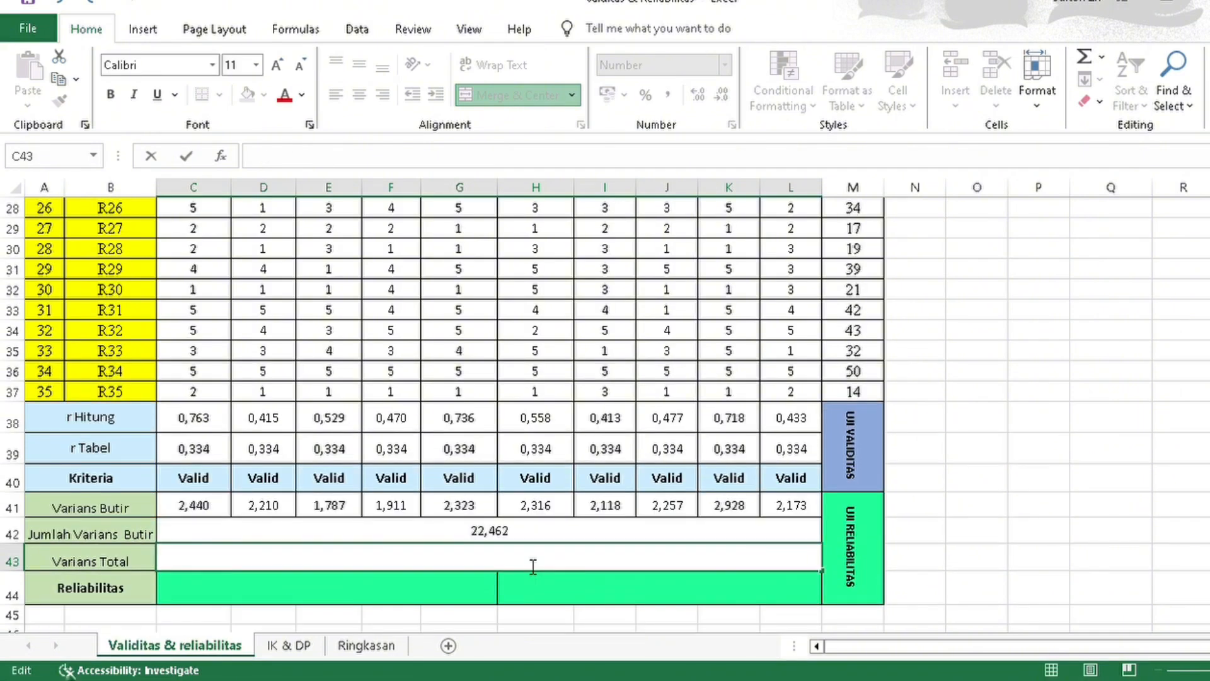
Calculate the Varians Total in C43 with a VAR formula over the Total column range M3:M37.
{"action": "type", "text": "="}
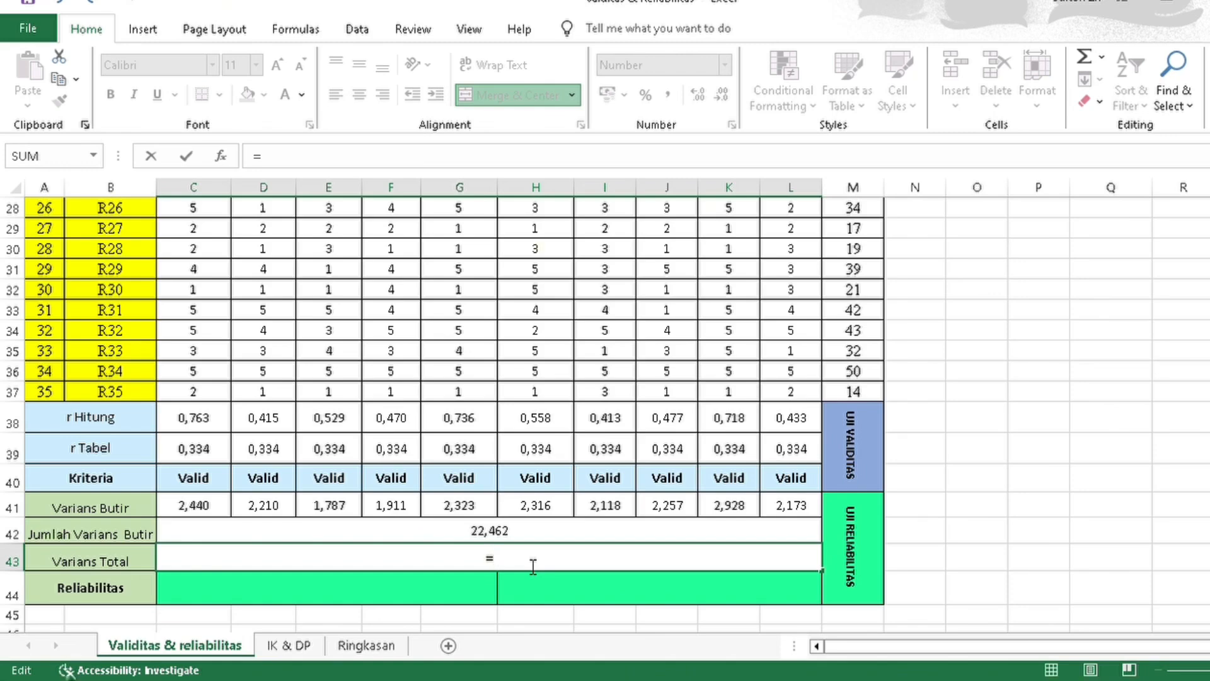
{"action": "type", "text": "var("}
{"action": "scroll", "coordinate": [876, 337], "scroll_direction": "up", "scroll_amount": 8}
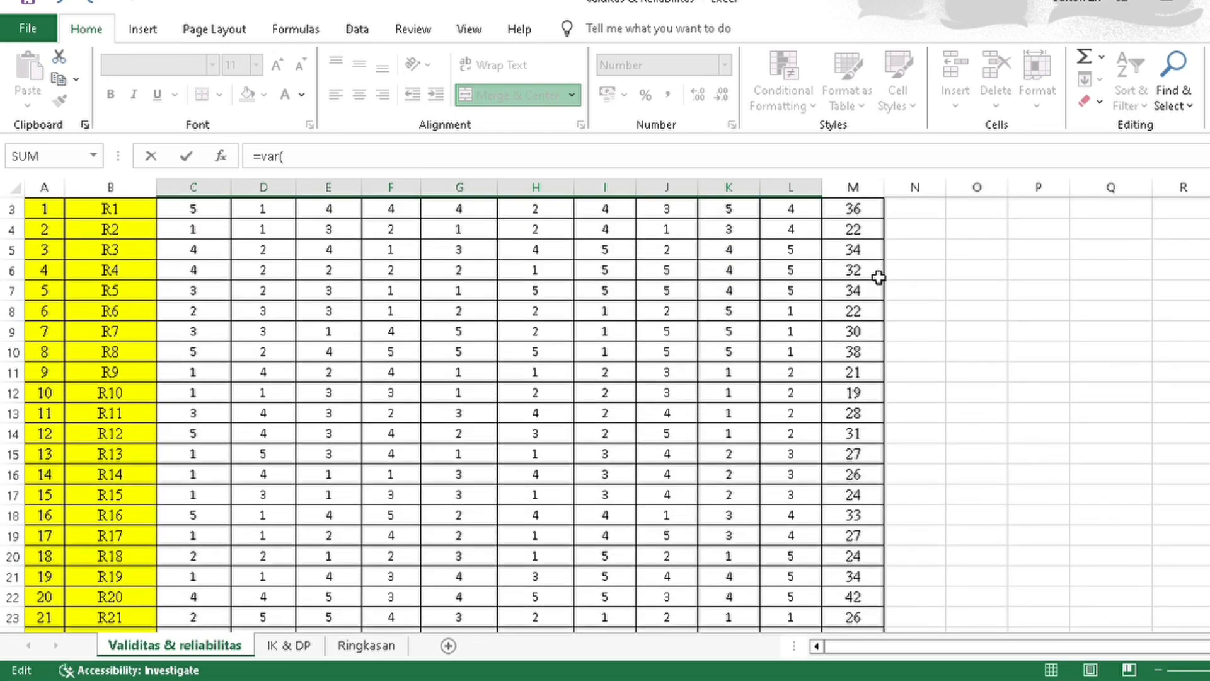
{"action": "scroll", "coordinate": [878, 277], "scroll_direction": "up", "scroll_amount": 1}
{"action": "scroll", "coordinate": [867, 255], "scroll_direction": "down", "scroll_amount": 9}
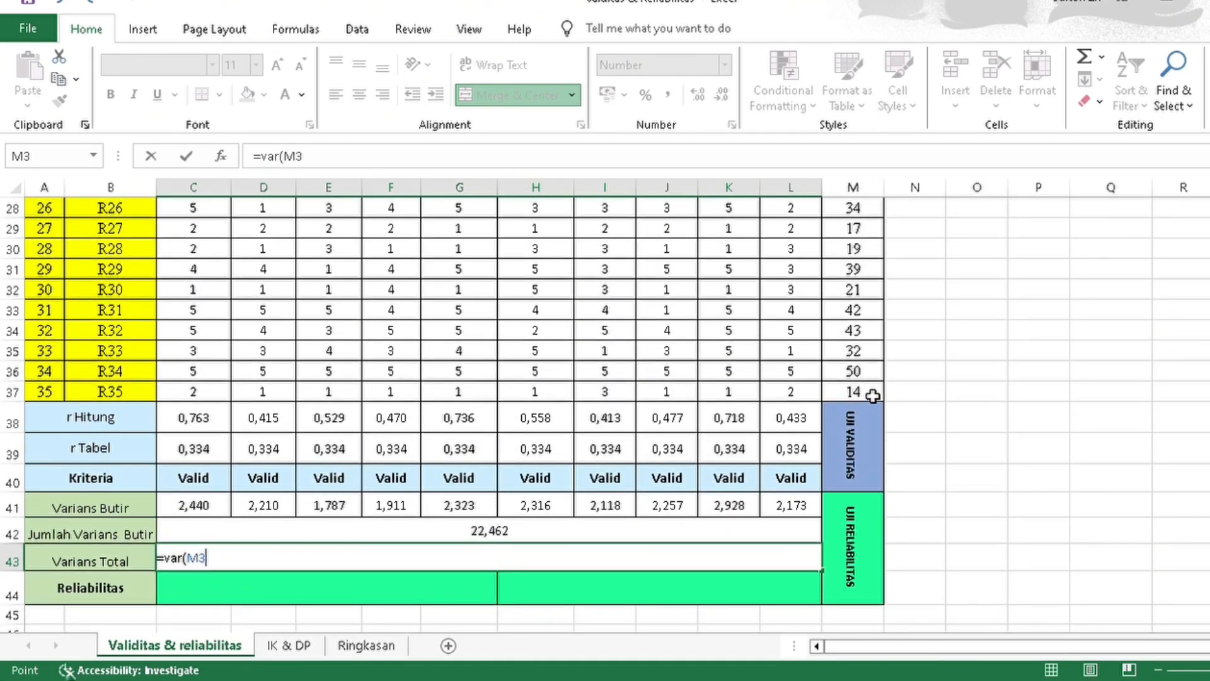
{"action": "left_click", "coordinate": [872, 395], "text": "shift"}
{"action": "type", "text": ")"}
{"action": "key", "text": "Return"}
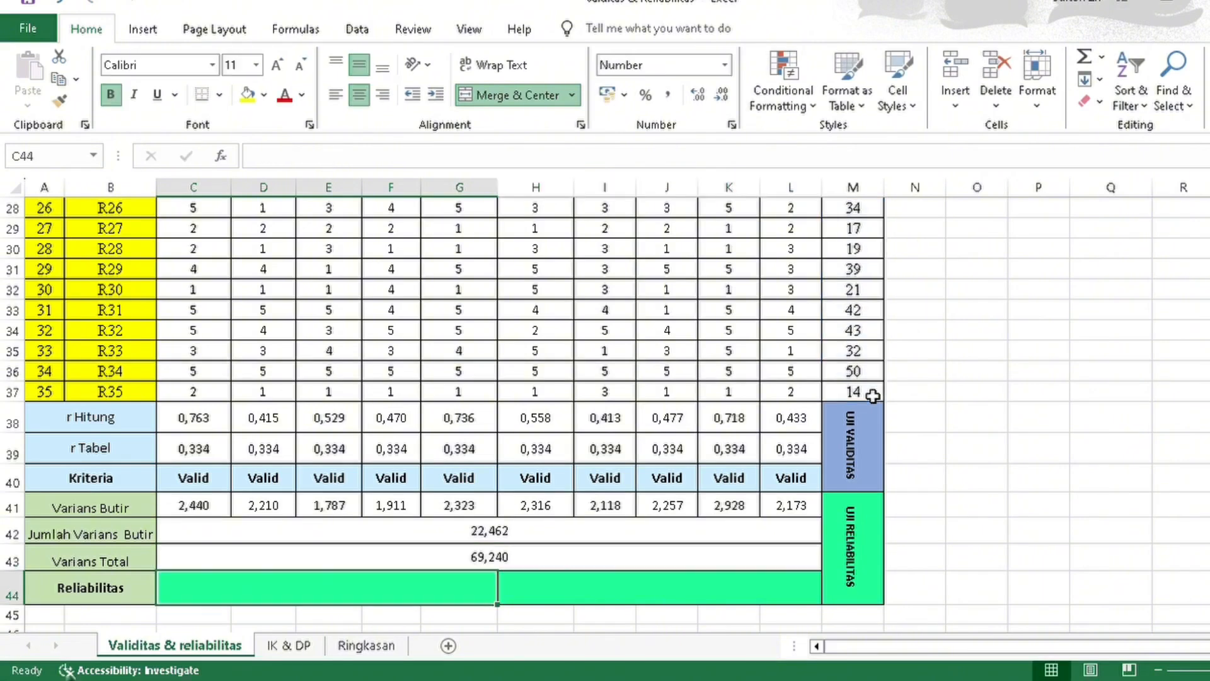
{"action": "type", "text": "="}
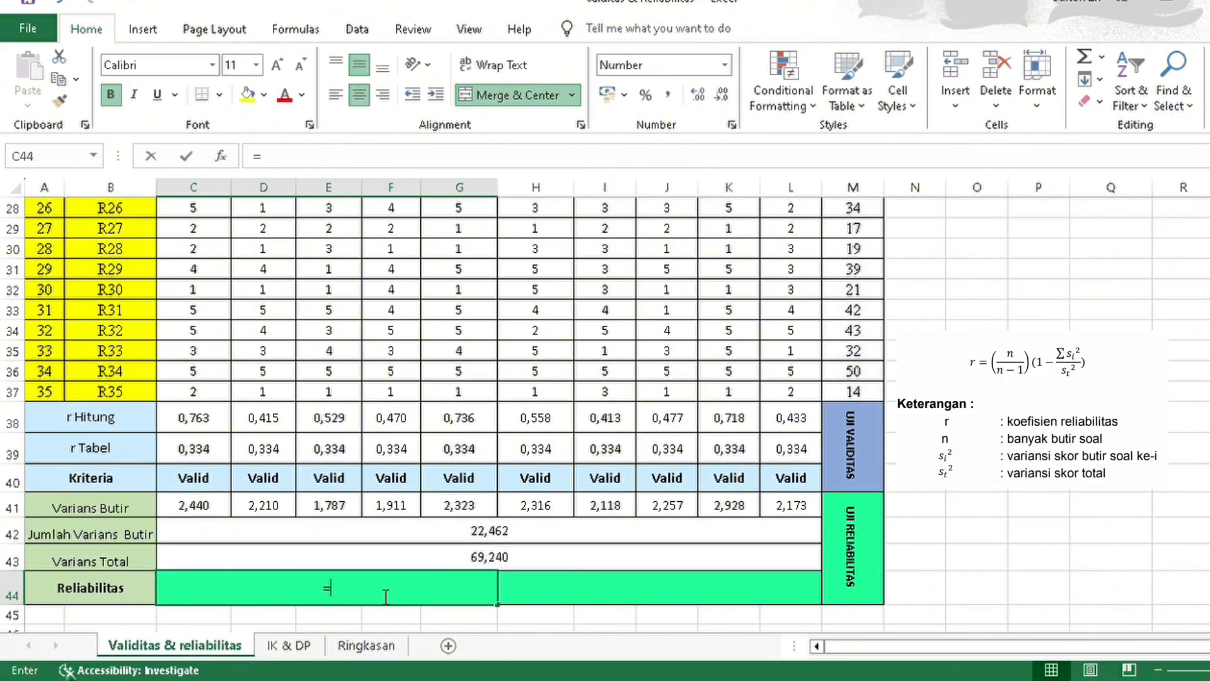
{"action": "type", "text": "10/"}
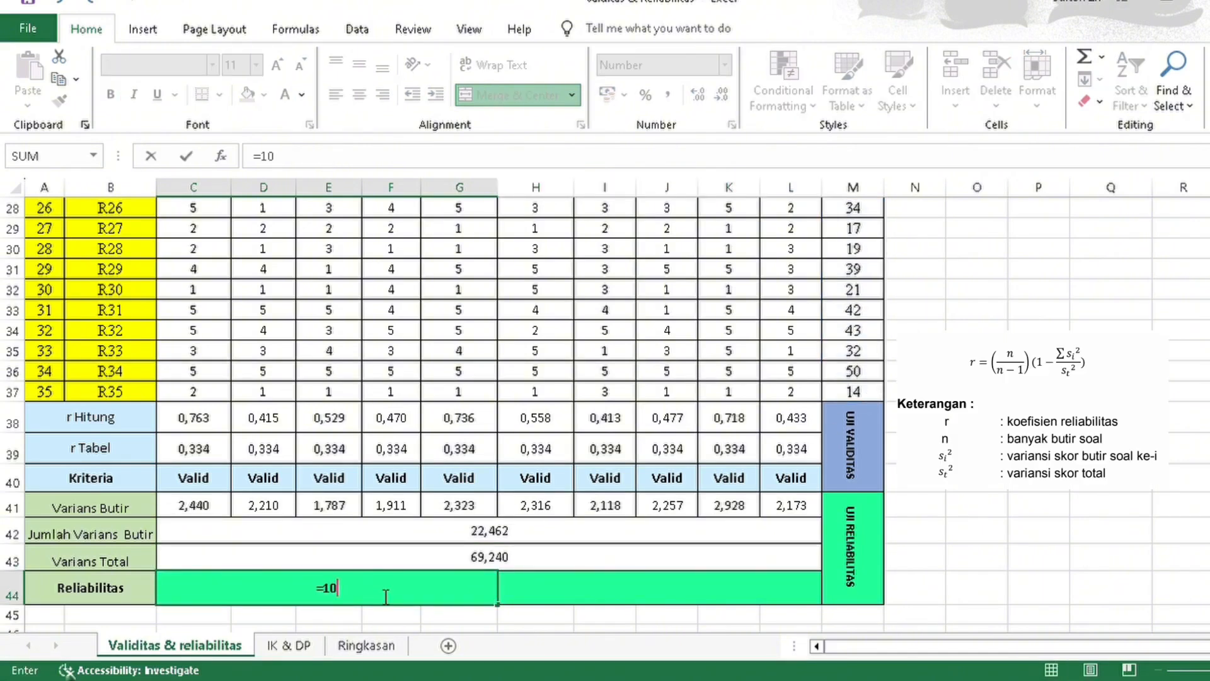
{"action": "key", "text": "BackSpace"}
{"action": "key", "text": "BackSpace"}
{"action": "key", "text": "BackSpace"}
{"action": "key", "text": "BackSpace"}
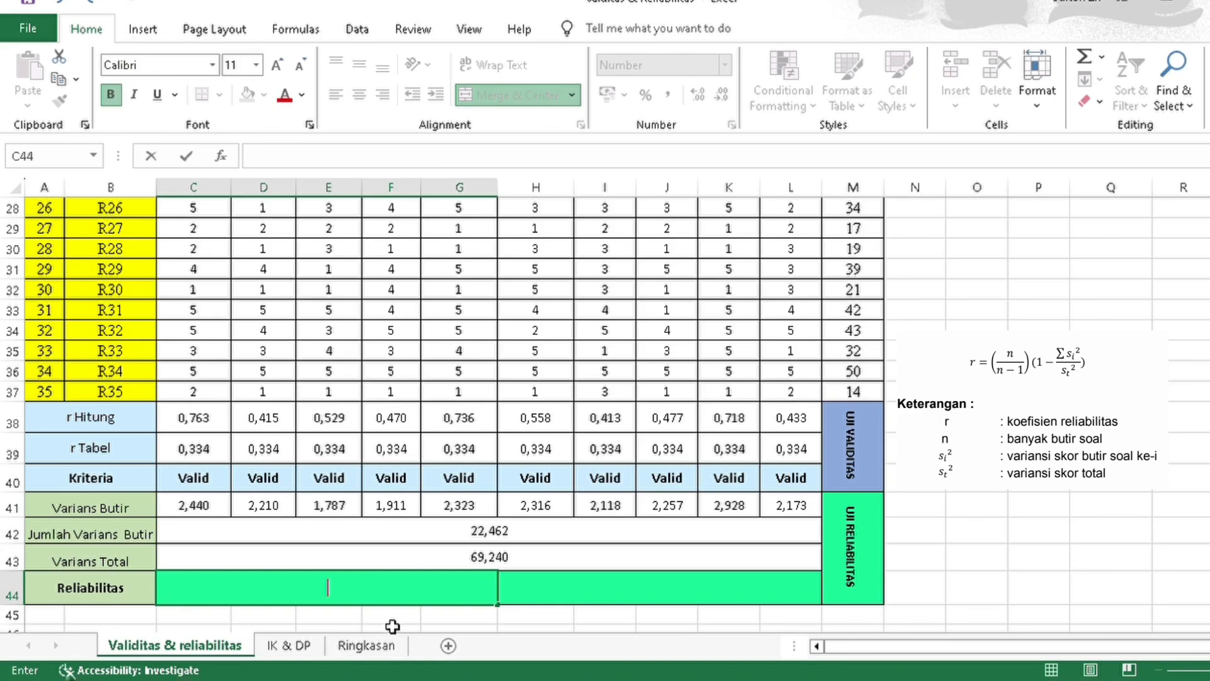
Calculate the Reliabilitas coefficient in C44 with =(10/(10-1))*(1-(C42/C43)).
{"action": "type", "text": "=(10/1"}
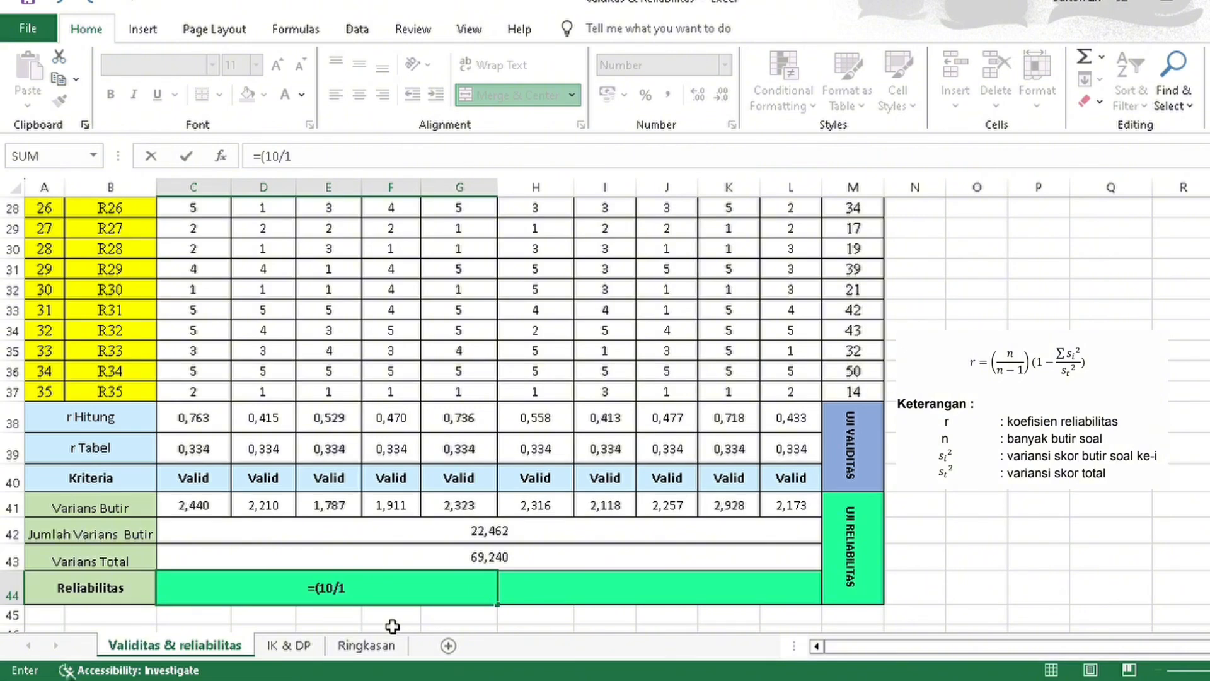
{"action": "key", "text": "BackSpace"}
{"action": "type", "text": "(10-1))"}
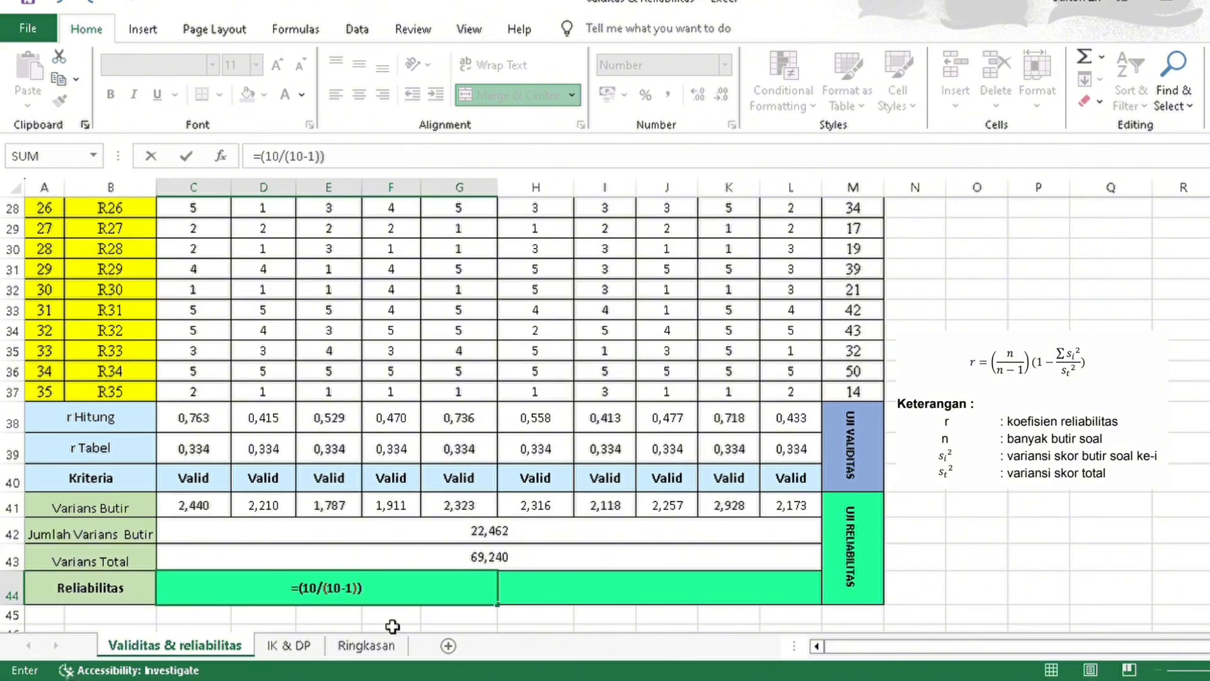
{"action": "type", "text": "*(1-("}
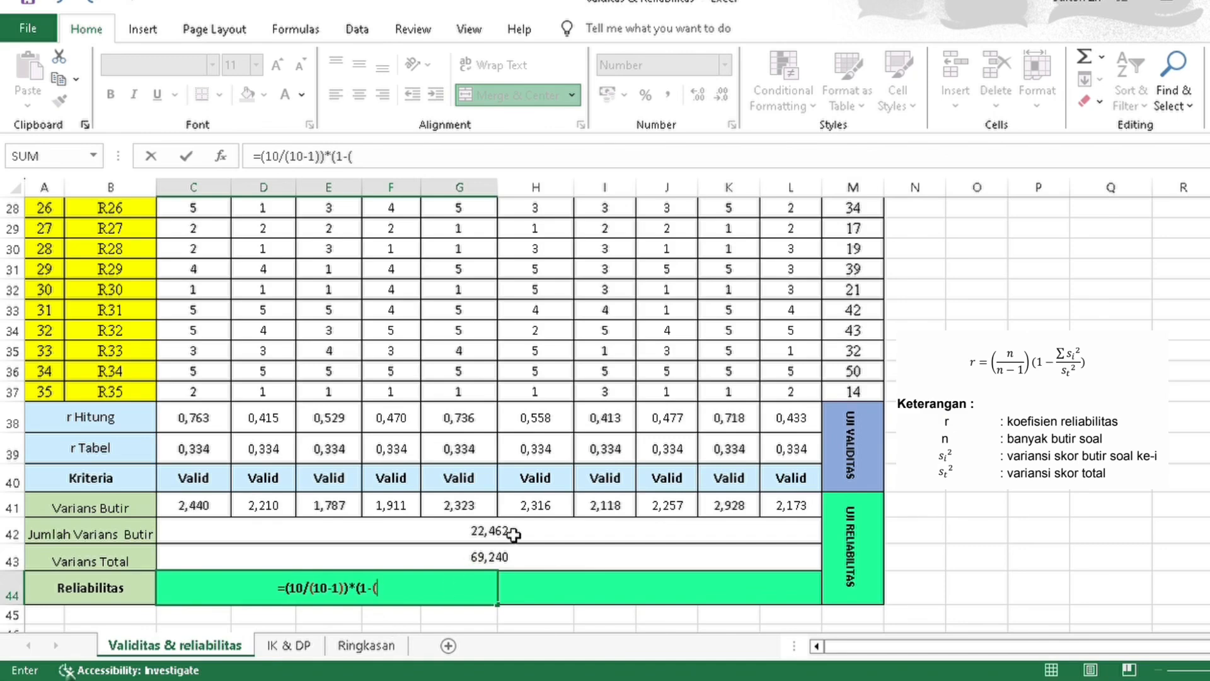
{"action": "left_click", "coordinate": [393, 533]}
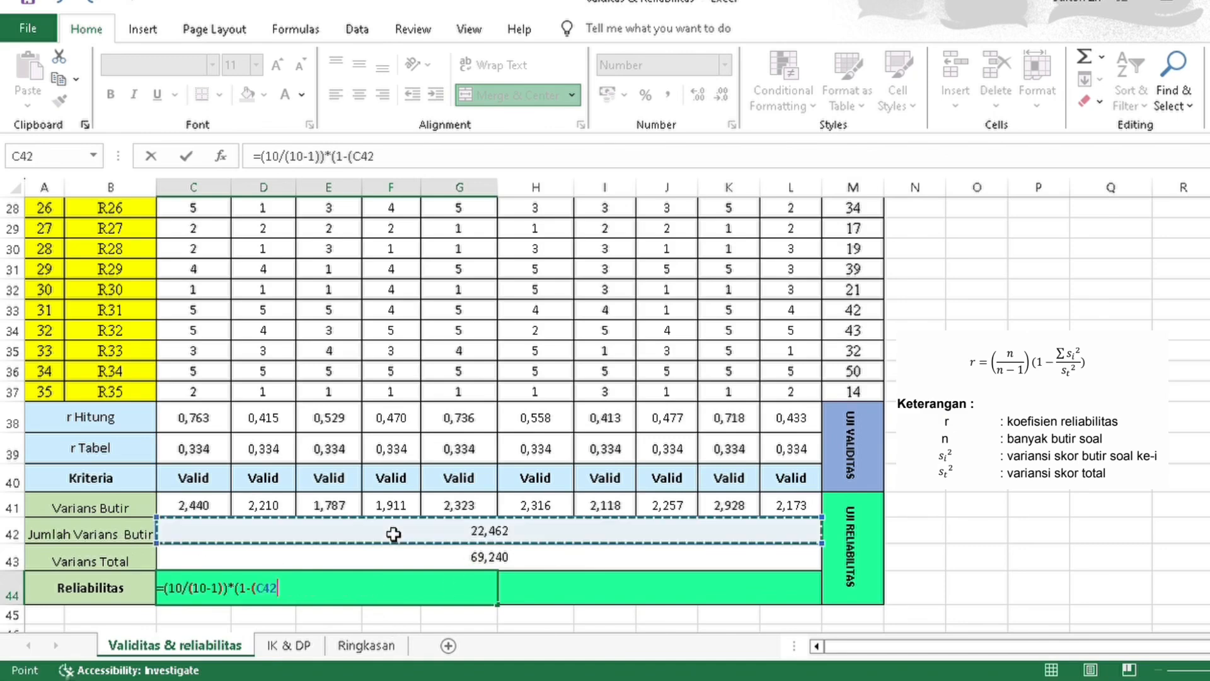
{"action": "type", "text": "/"}
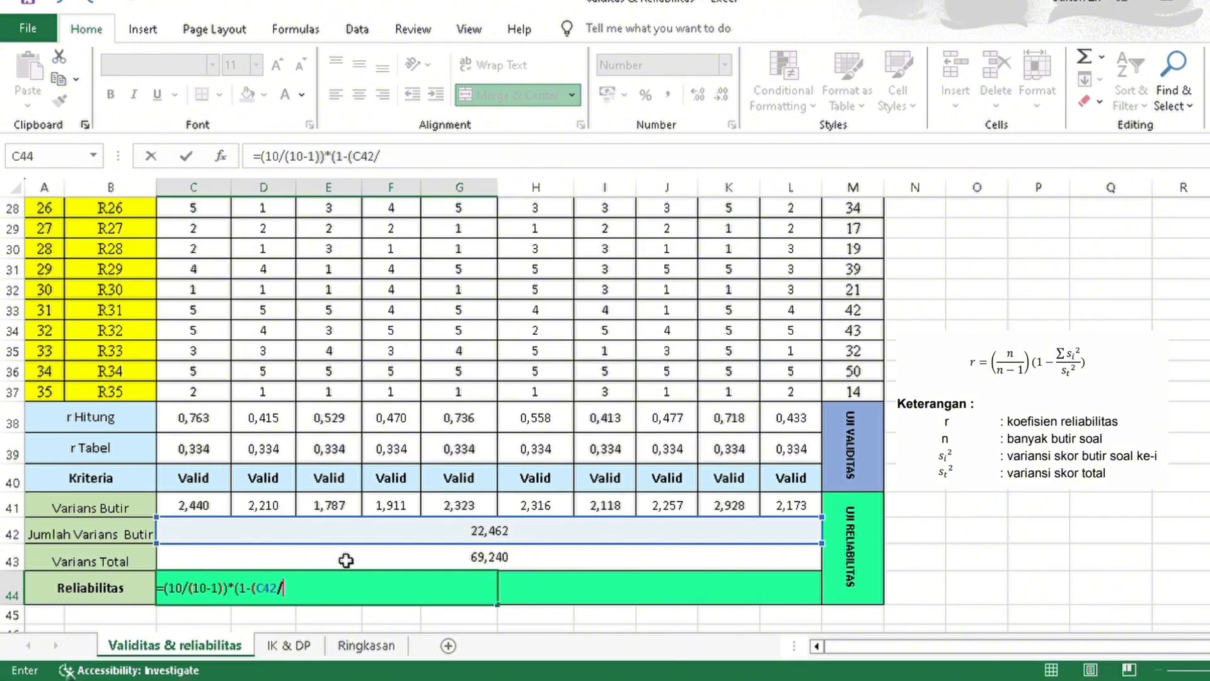
{"action": "left_click", "coordinate": [346, 559]}
{"action": "type", "text": "))"}
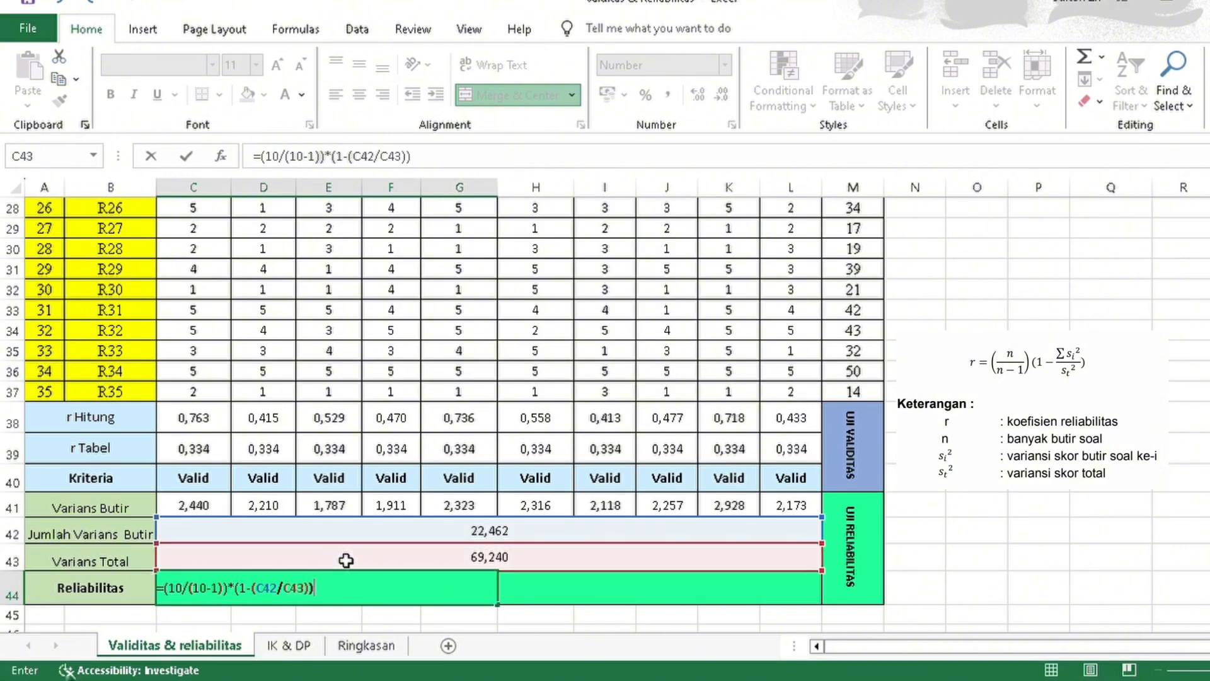
{"action": "key", "text": "Return"}
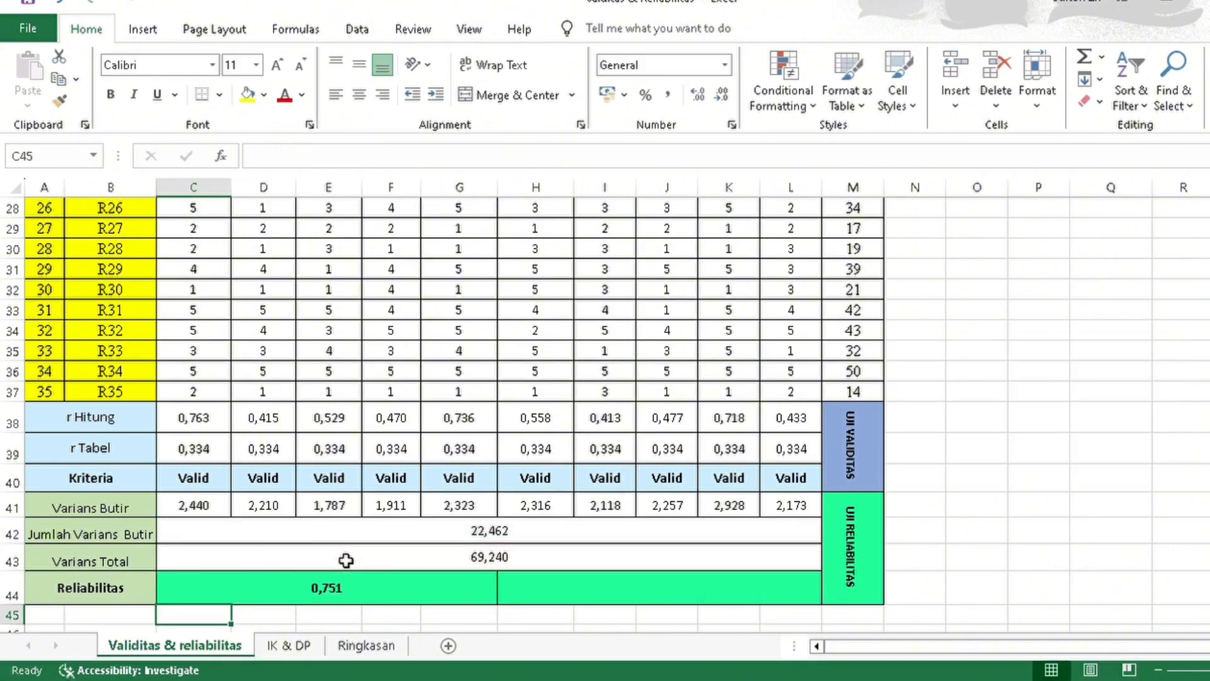
Merge and center cells H44 to L44 in the Reliabilitas row.
{"action": "left_click", "coordinate": [583, 602]}
{"action": "left_click", "coordinate": [559, 600]}
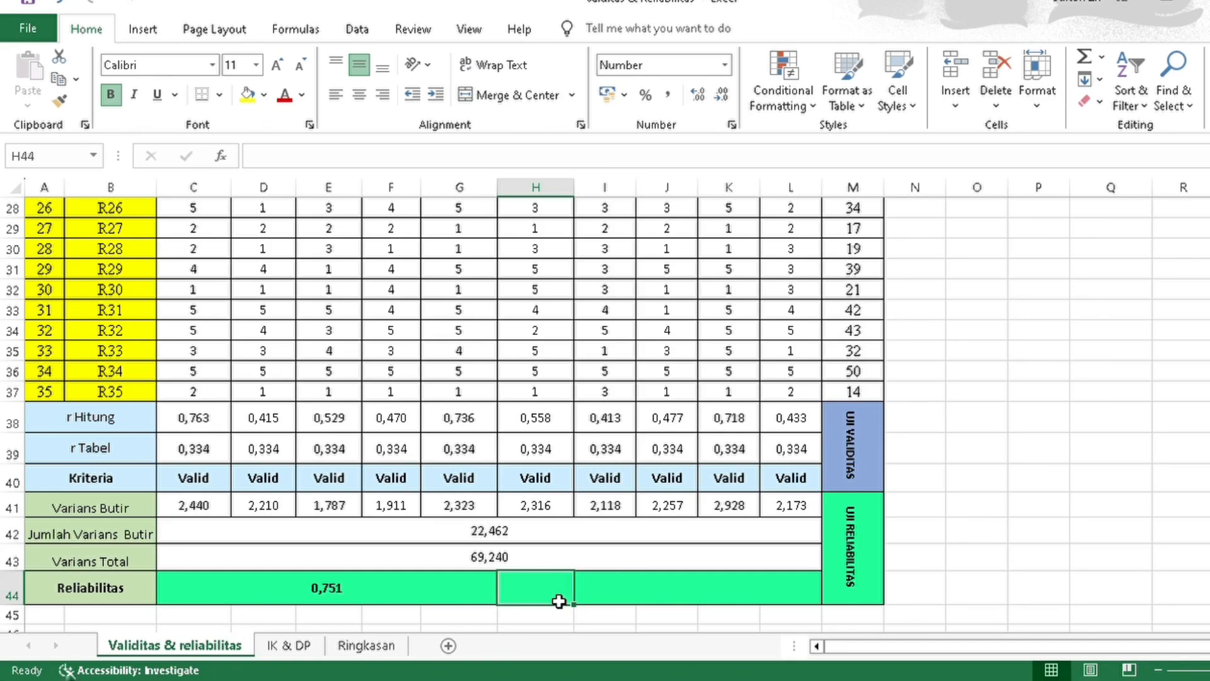
{"action": "left_click_drag", "start_coordinate": [559, 601], "coordinate": [816, 602]}
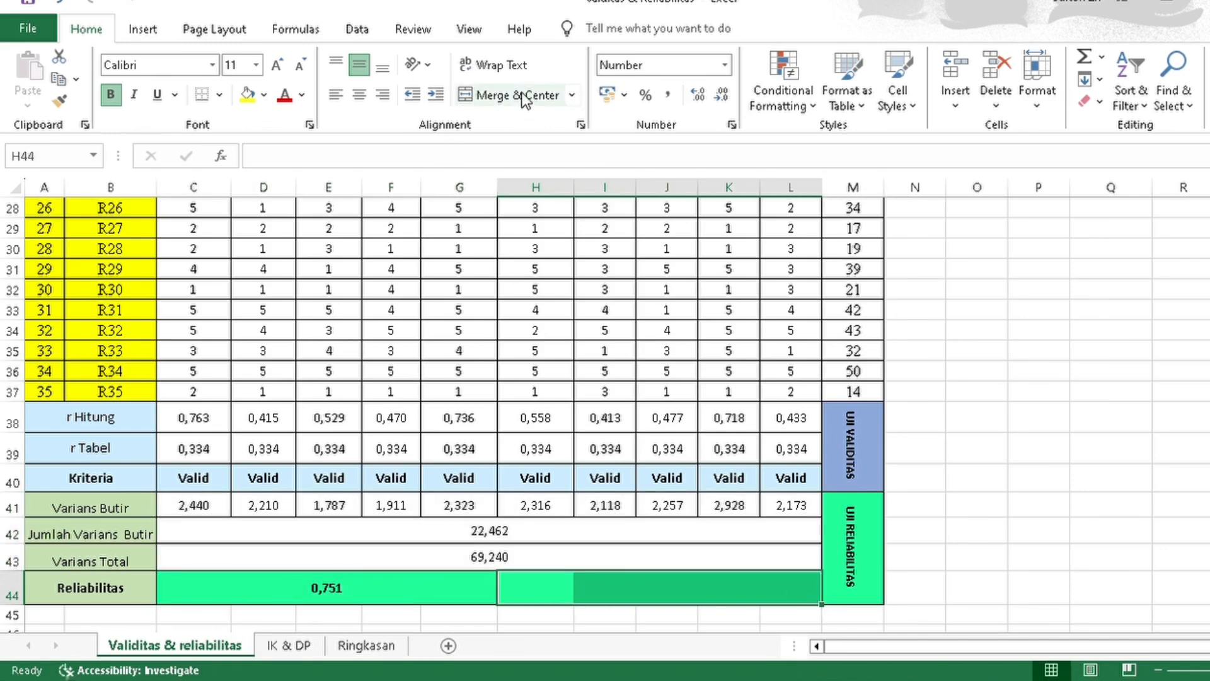
{"action": "left_click", "coordinate": [523, 100]}
{"action": "left_click", "coordinate": [635, 634]}
Enter =IF(C44>0,70;"Reliabel";"Tidak Reliabel") in the merged cell H44 to classify the reliability.
{"action": "left_click", "coordinate": [586, 588]}
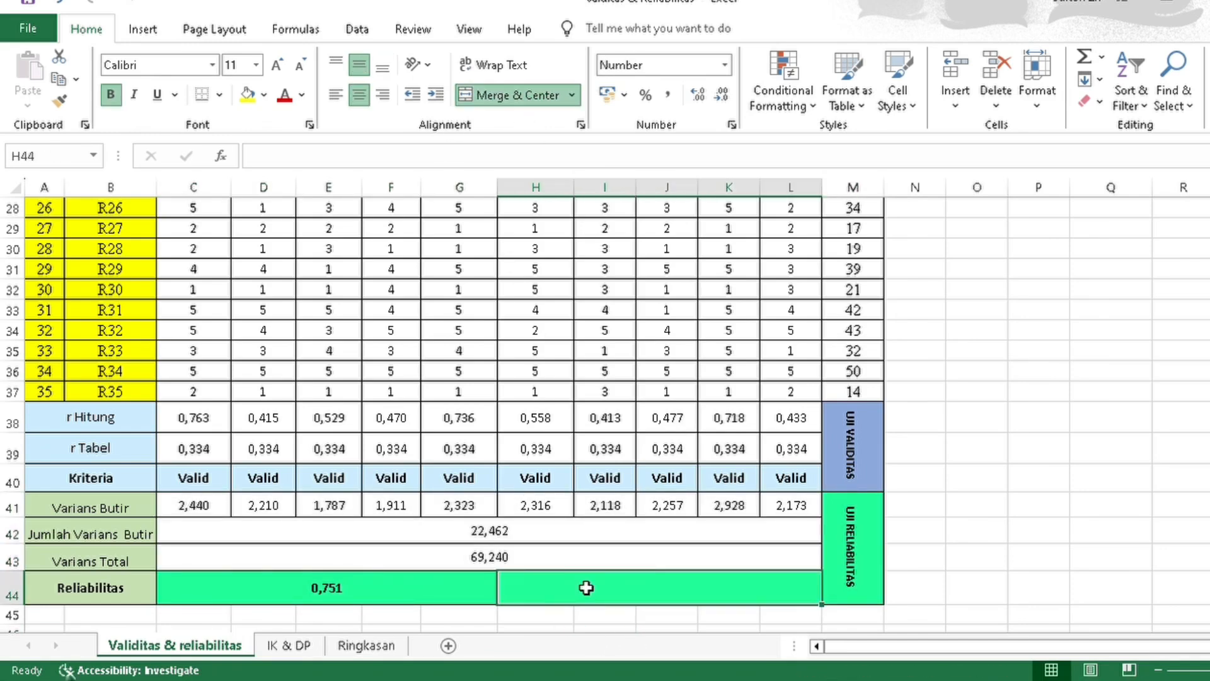
{"action": "type", "text": "=if("}
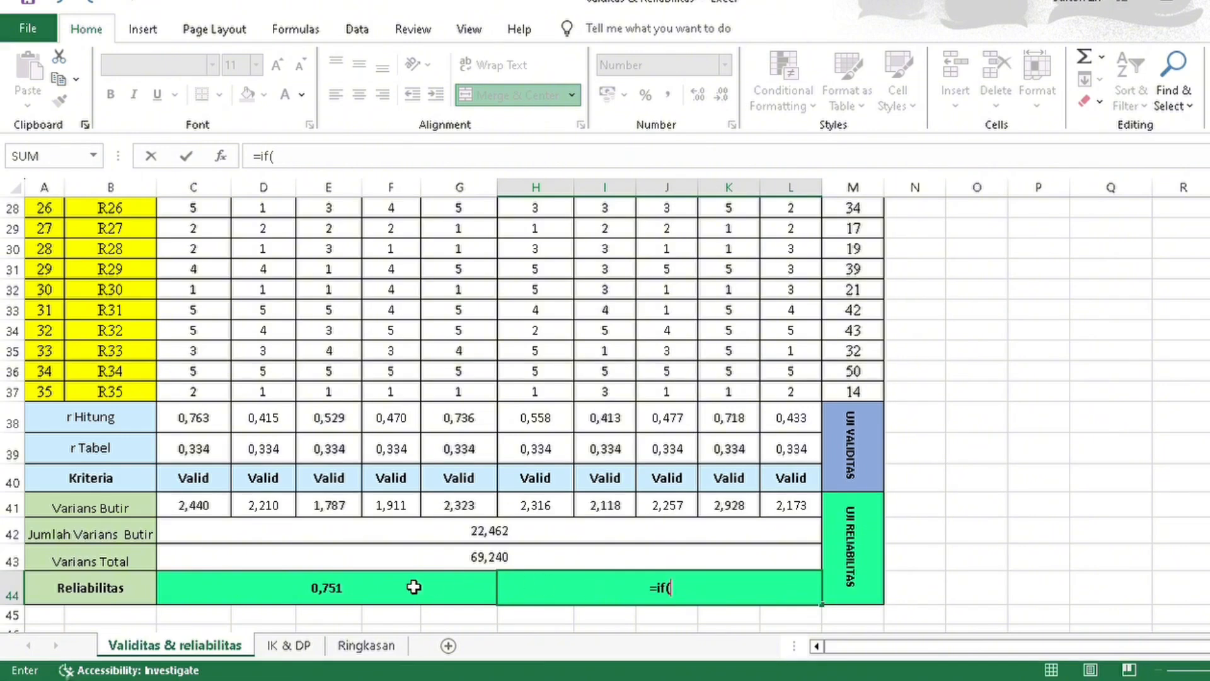
{"action": "left_click", "coordinate": [371, 606]}
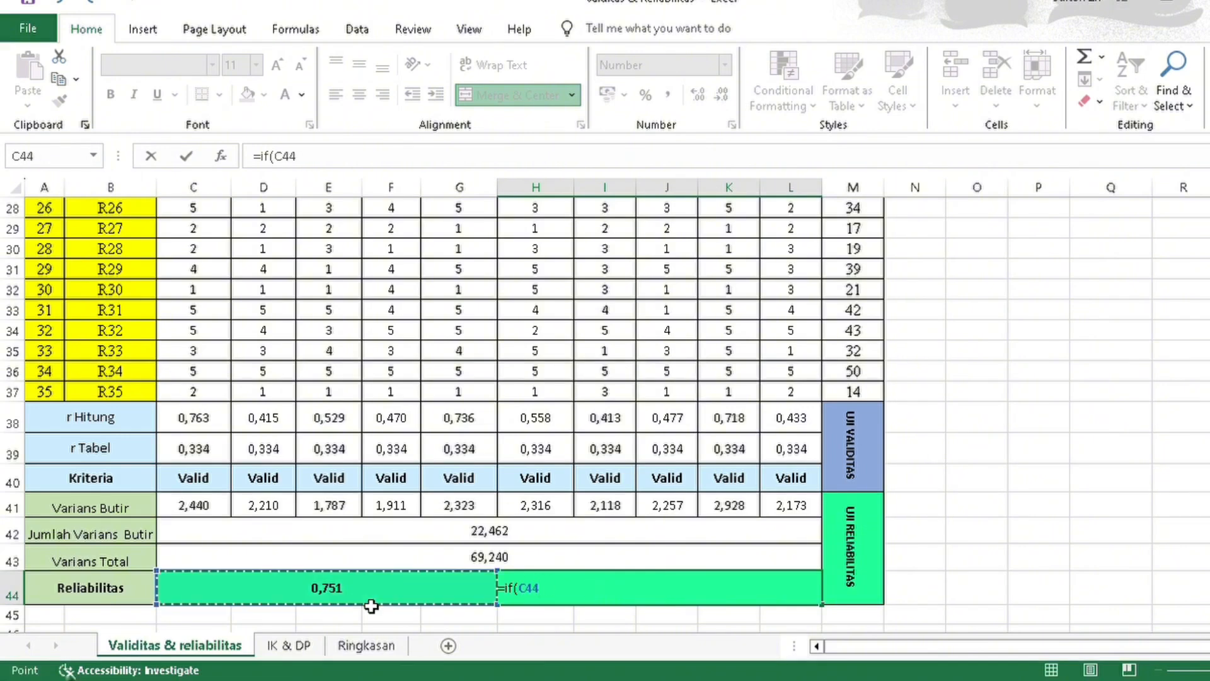
{"action": "key", "text": "F8"}
{"action": "key", "text": "BackSpace"}
{"action": "key", "text": "BackSpace"}
{"action": "key", "text": "BackSpace"}
{"action": "key", "text": "BackSpace"}
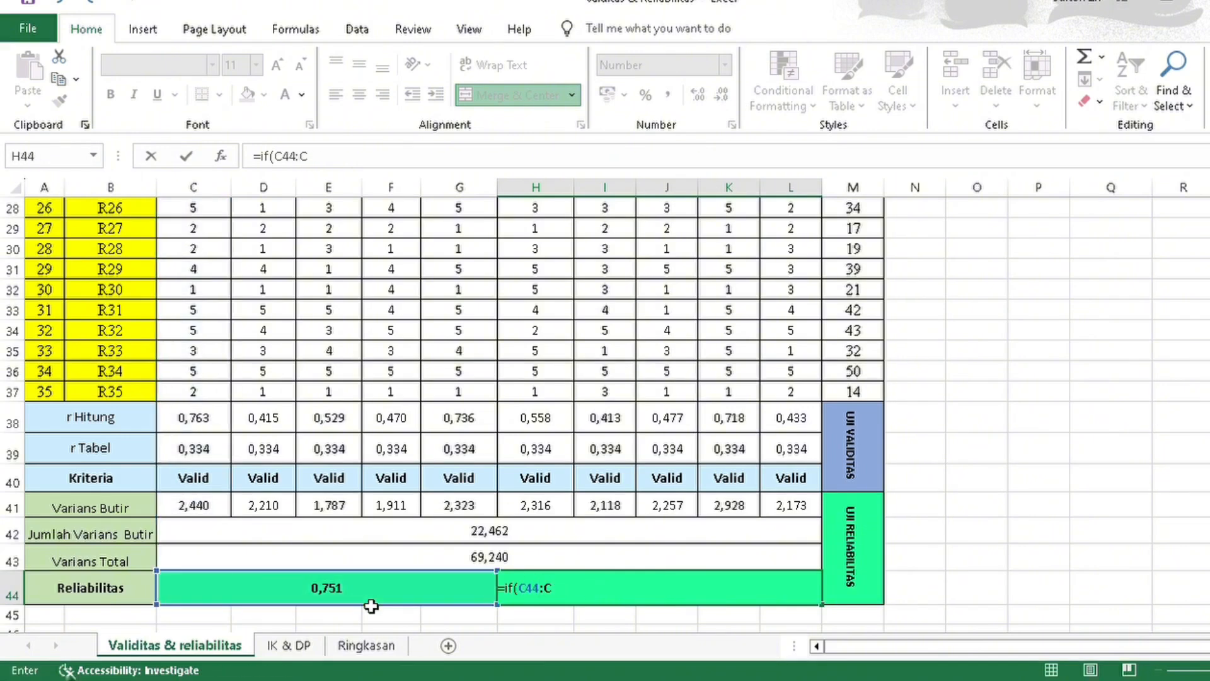
{"action": "type", "text": ">0,70;\"Reliabel"}
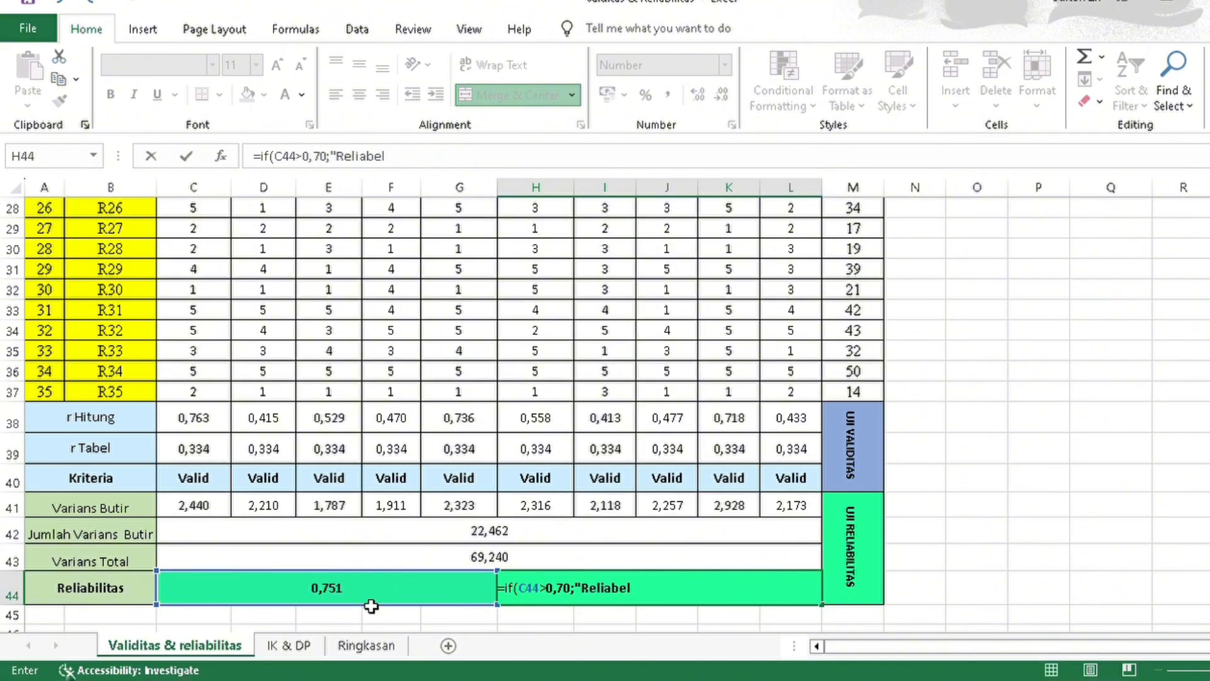
{"action": "type", "text": "\";\"Tidak Reli"}
{"action": "type", "text": "abel"}
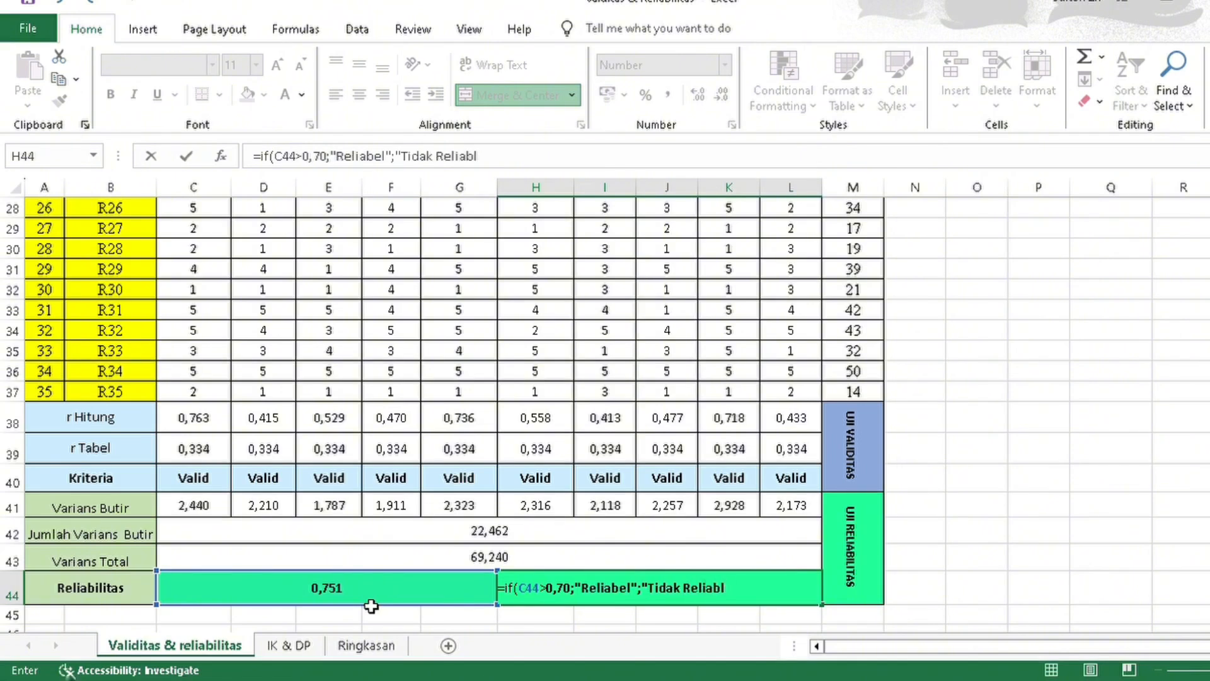
{"action": "type", "text": "\")"}
{"action": "key", "text": "Return"}
{"action": "scroll", "coordinate": [769, 459], "scroll_direction": "up", "scroll_amount": 9}
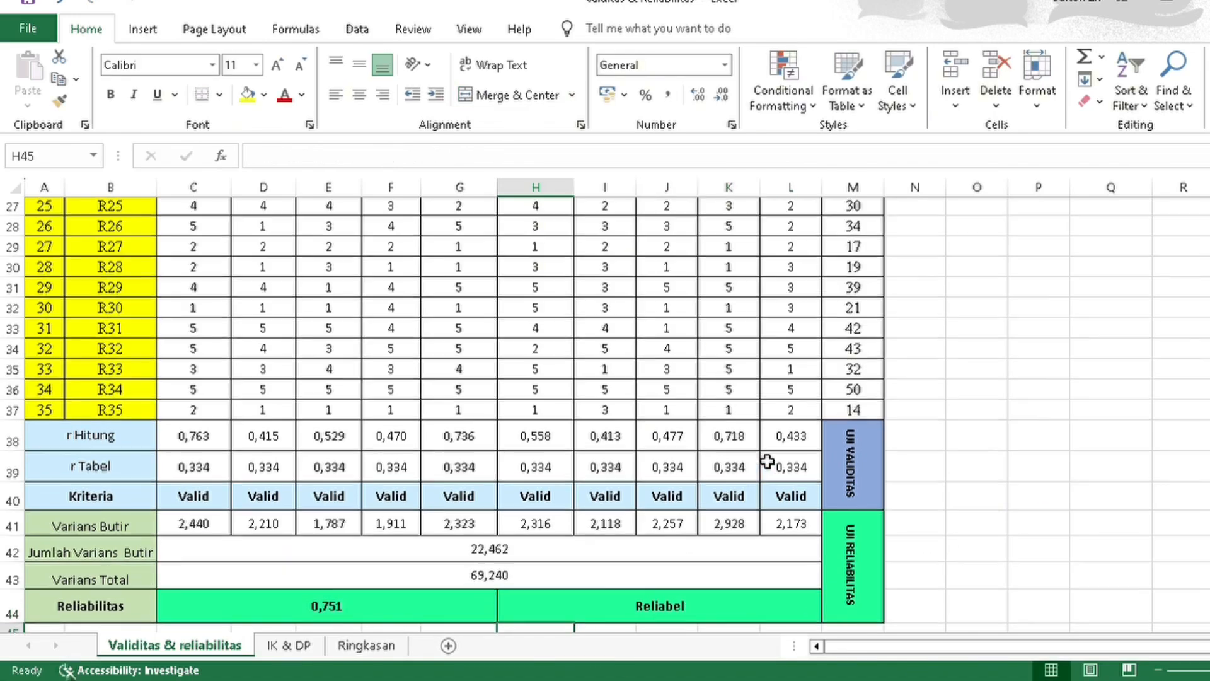
{"action": "scroll", "coordinate": [769, 461], "scroll_direction": "down", "scroll_amount": 4}
{"action": "scroll", "coordinate": [768, 461], "scroll_direction": "down", "scroll_amount": 5}
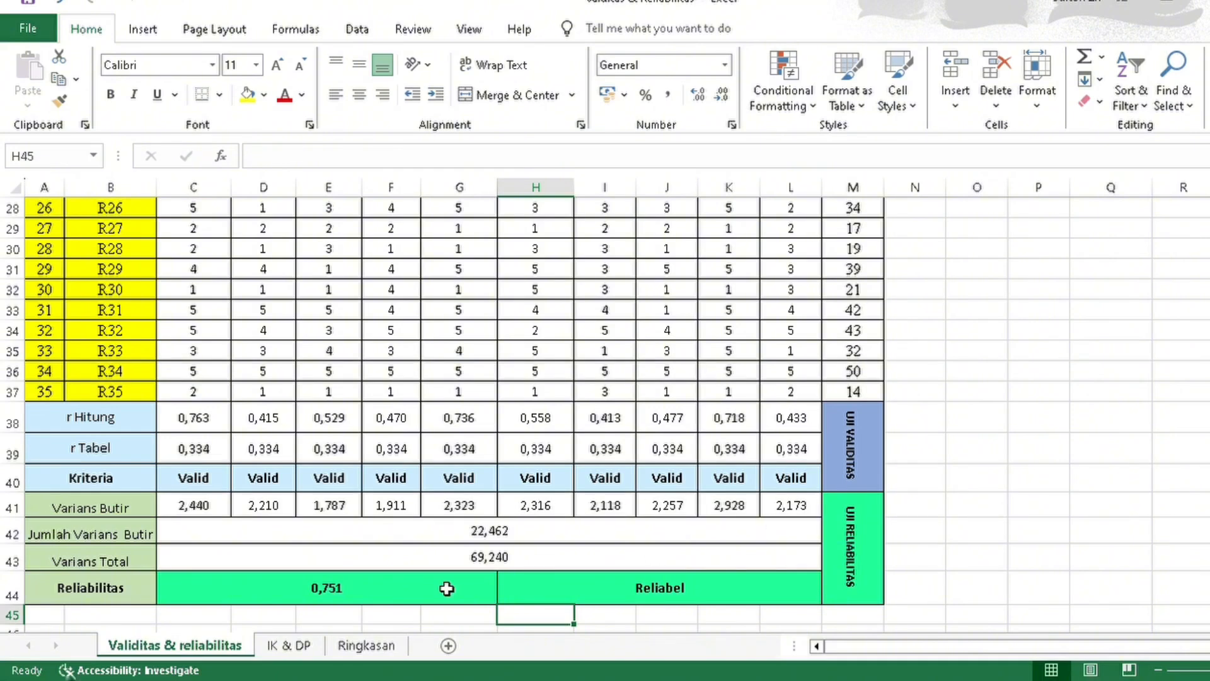
{"action": "left_click", "coordinate": [706, 616]}
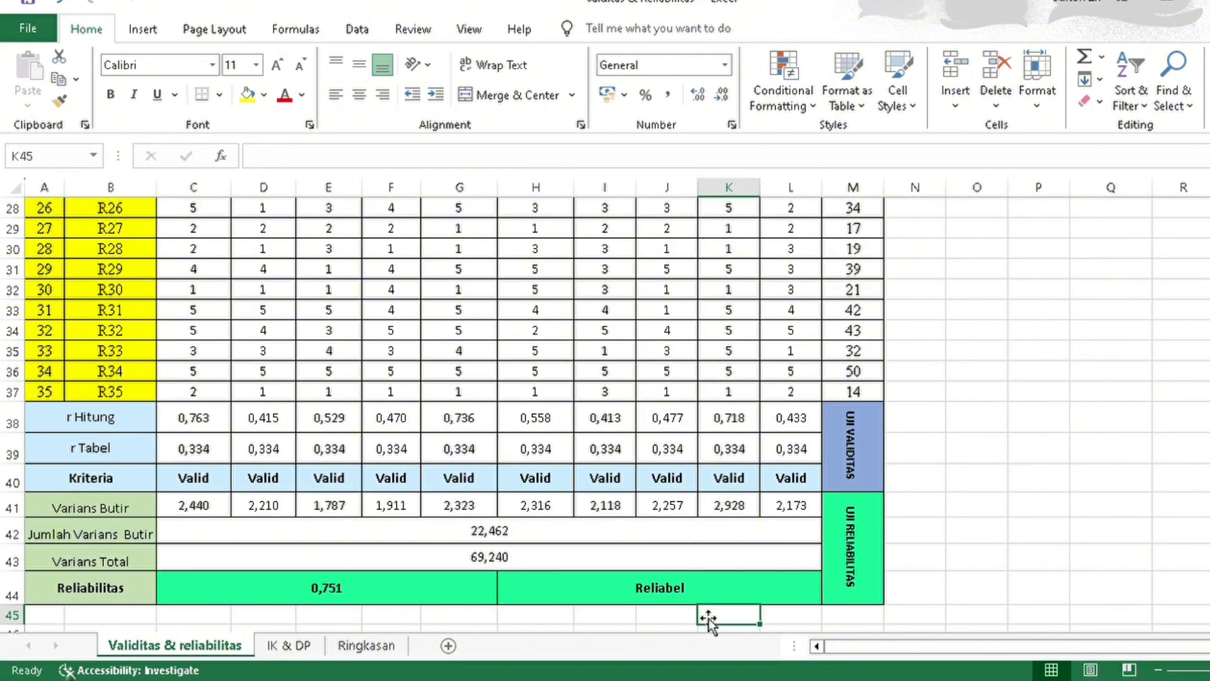
{"action": "left_click", "coordinate": [790, 591]}
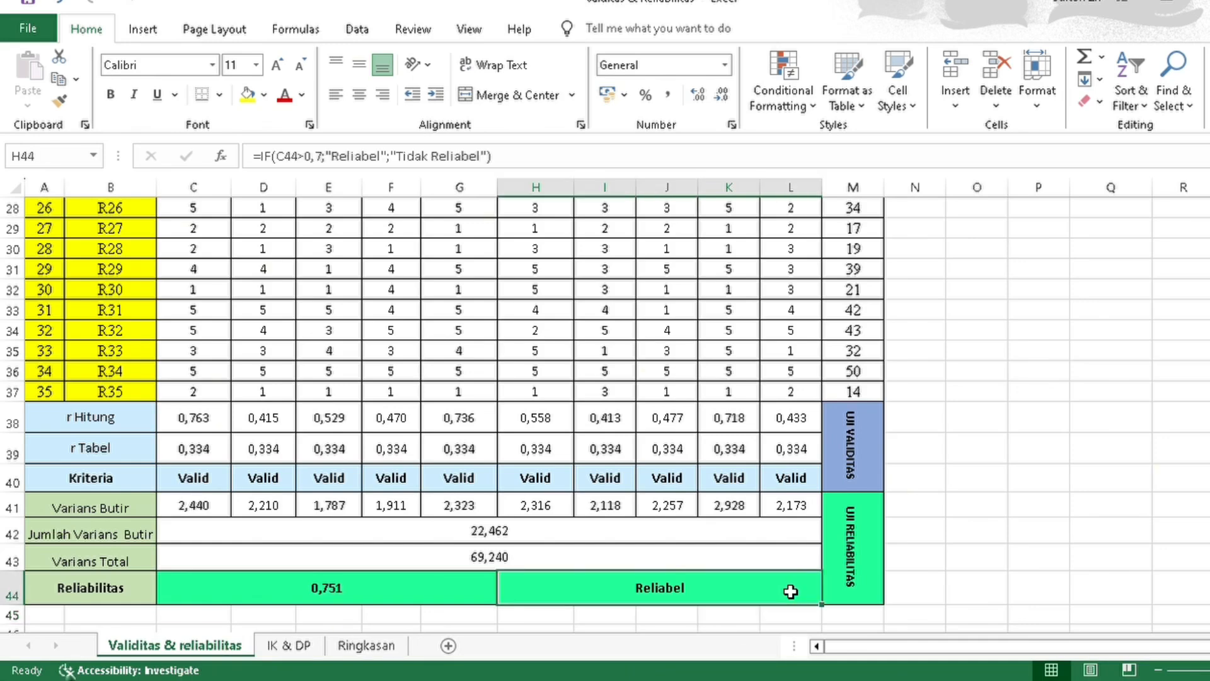